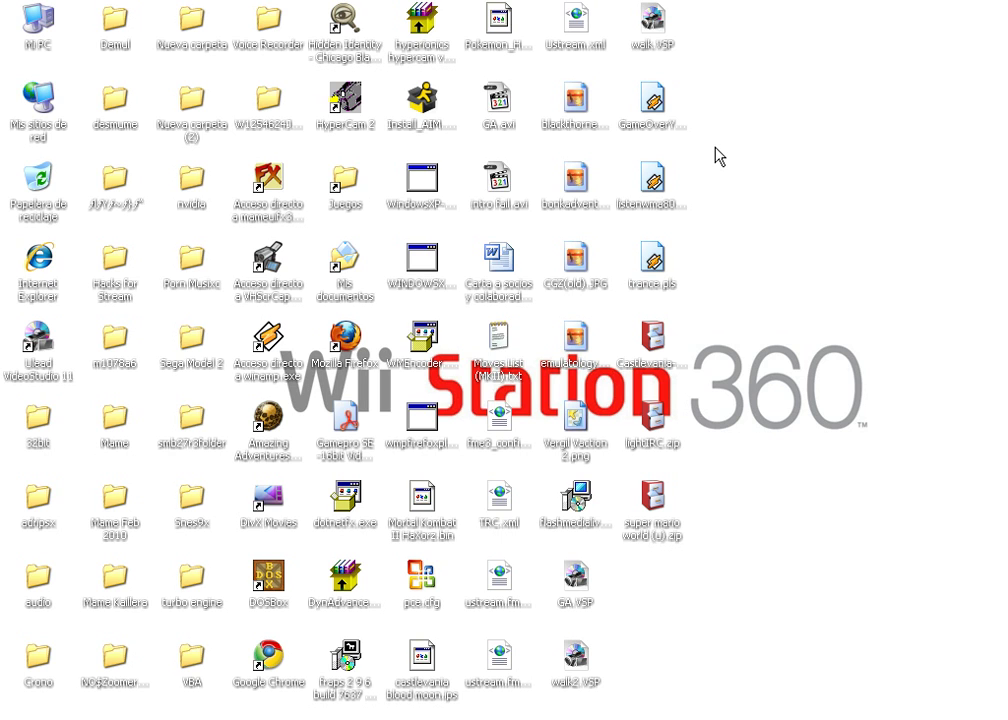
View the computer's general system properties, including the processor and RAM details, and close the dialog
right_click(30, 15)
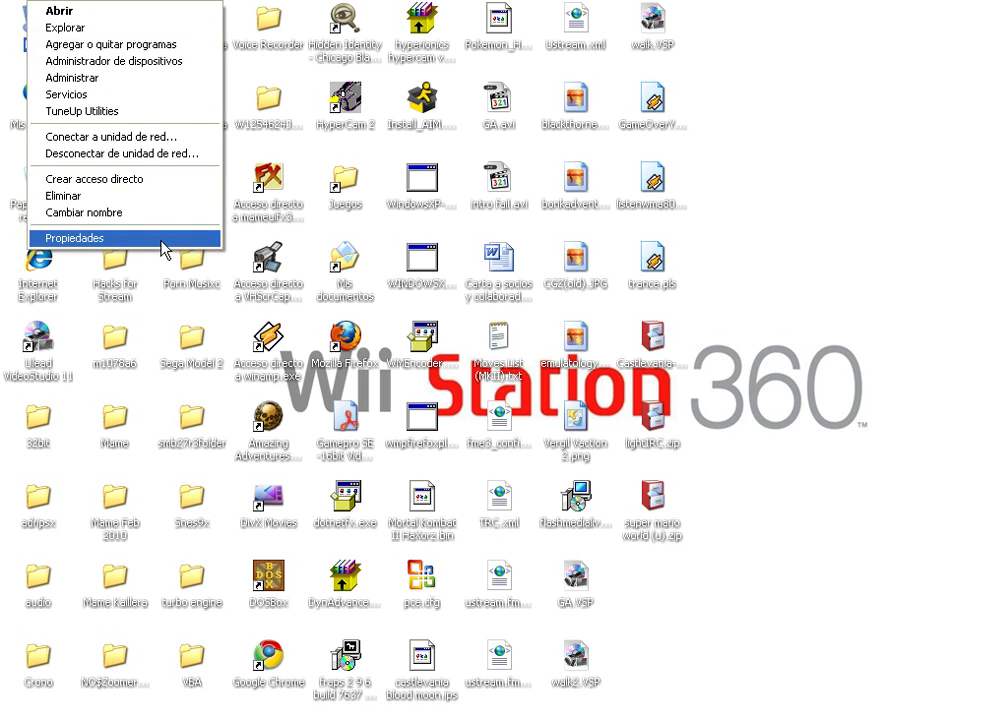
click(163, 247)
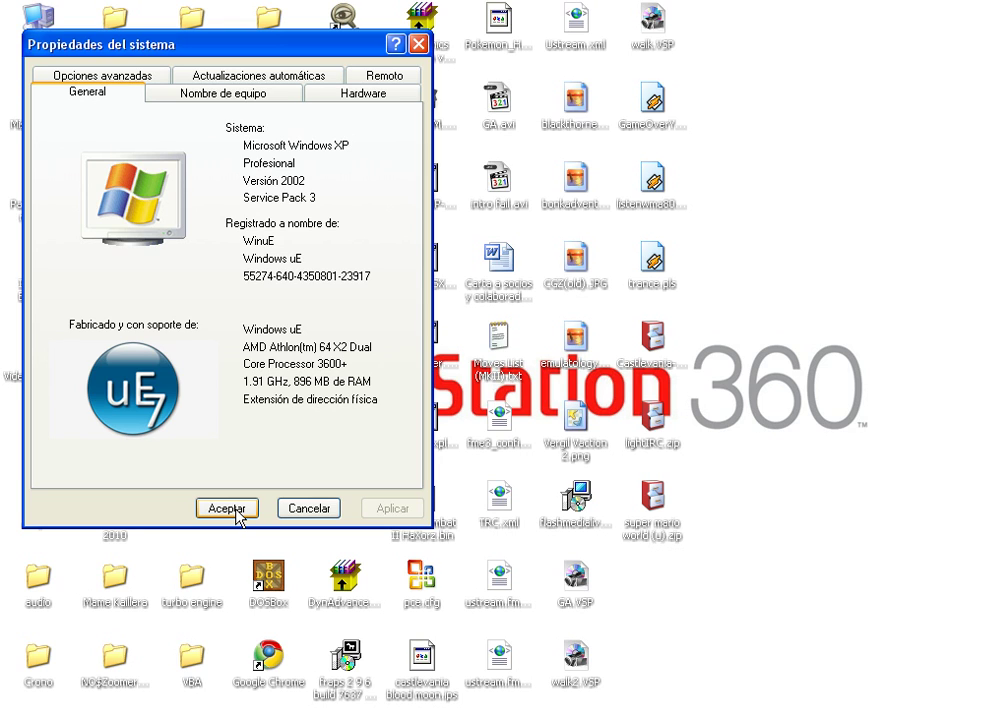
click(229, 508)
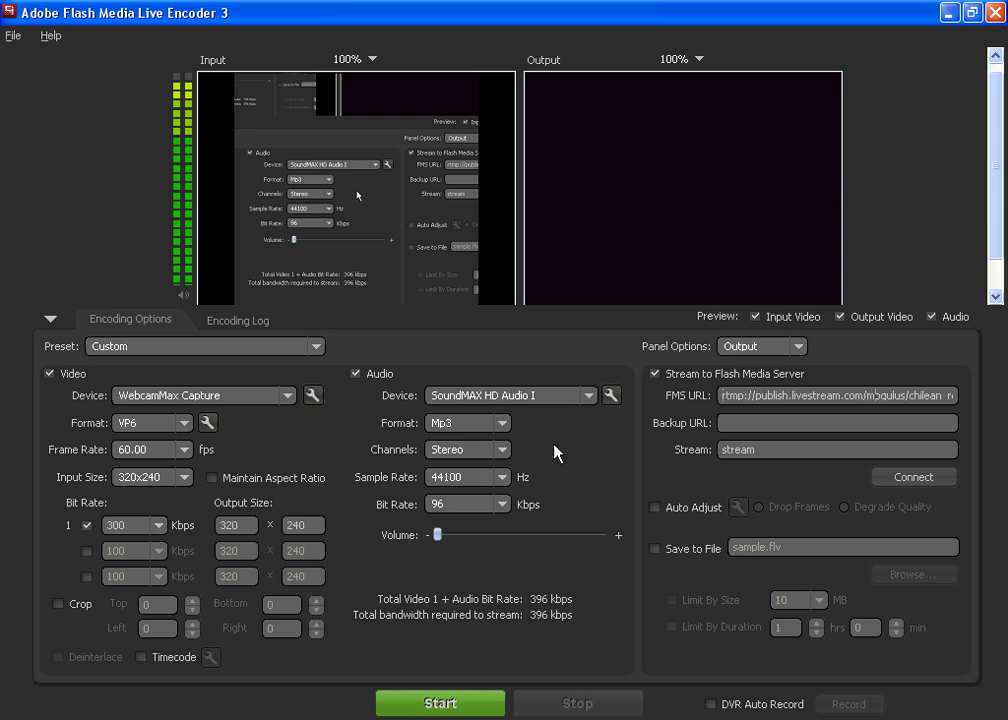
Examine the FMS URL from the Livestream publish address through the mogulus path and channel name
key(Right)
key(Right)
key(Right)
key(Right)
key(Right)
key(Right)
key(Right)
key(Right)
key(Right)
key(Right)
key(Right)
key(Right)
key(Right)
key(Right)
key(Right)
key(Right)
key(Right)
key(Right)
key(Right)
key(Right)
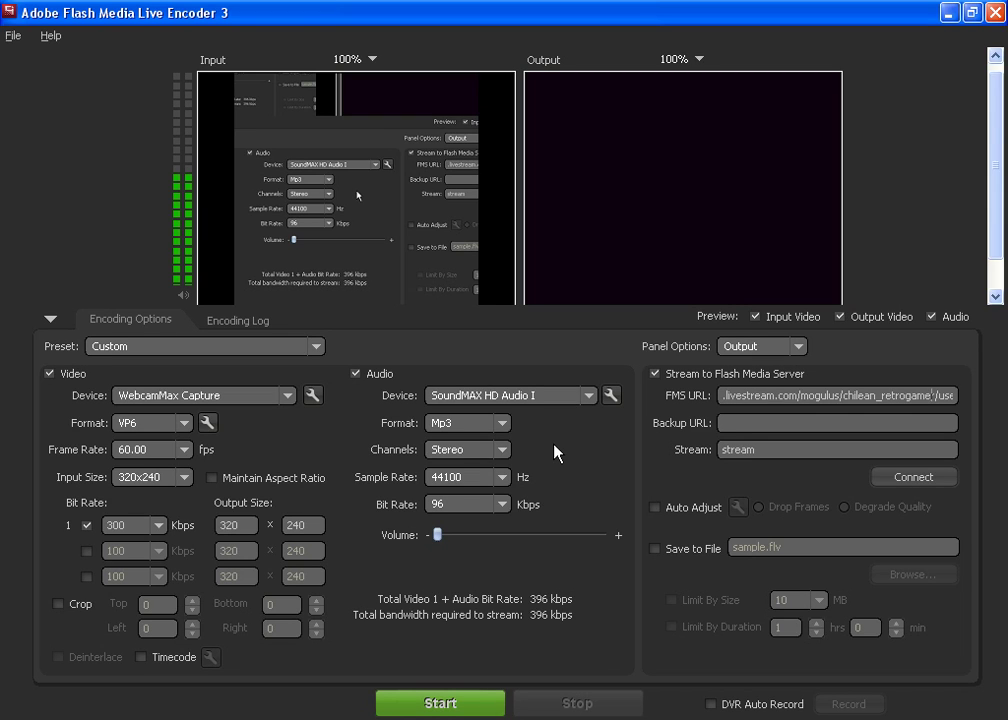
key(Left)
key(Left)
key(Left)
key(Left)
key(Left)
key(Left)
key(Left)
key(Left)
key(Left)
key(Left)
key(Left)
key(Left)
key(Left)
key(Left)
key(Left)
key(Left)
key(Left)
key(Right)
key(Right)
key(Right)
key(Right)
key(Right)
key(Right)
key(Right)
key(Right)
key(Right)
key(Right)
key(Right)
key(Right)
key(Right)
key(Right)
key(Right)
key(Right)
key(Right)
key(Right)
key(Right)
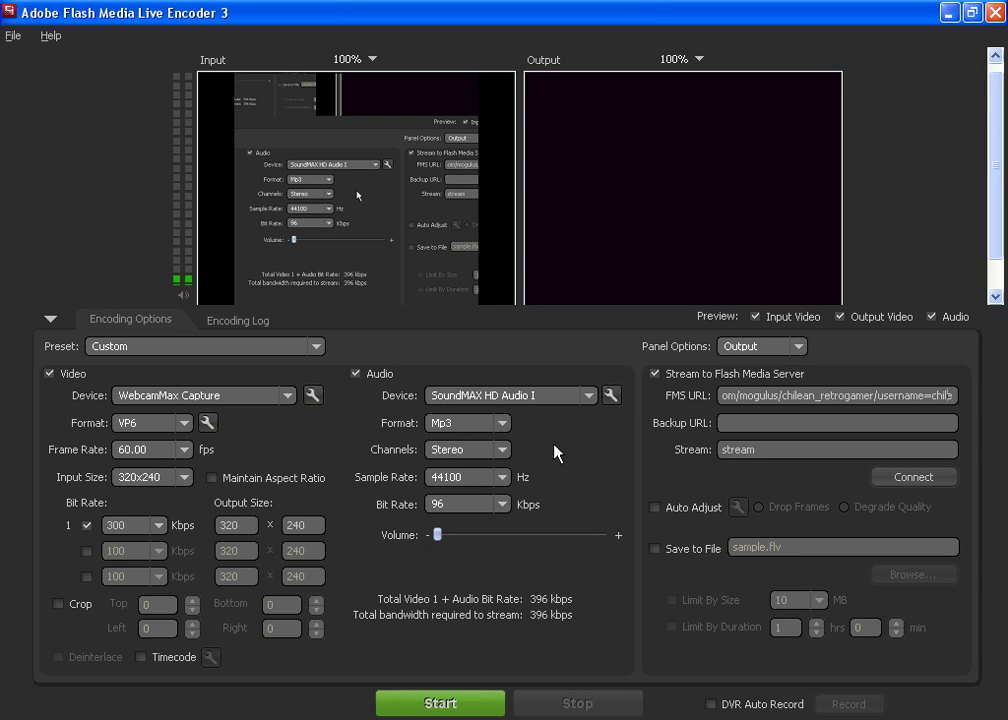
Examine the username, password and isAutoLive parameters in the remainder of the FMS URL
key(Right)
key(Right)
key(Right)
key(Right)
key(Right)
key(Right)
key(Right)
key(Right)
key(Right)
key(Right)
key(Right)
key(Right)
key(Right)
key(Right)
key(Right)
key(Right)
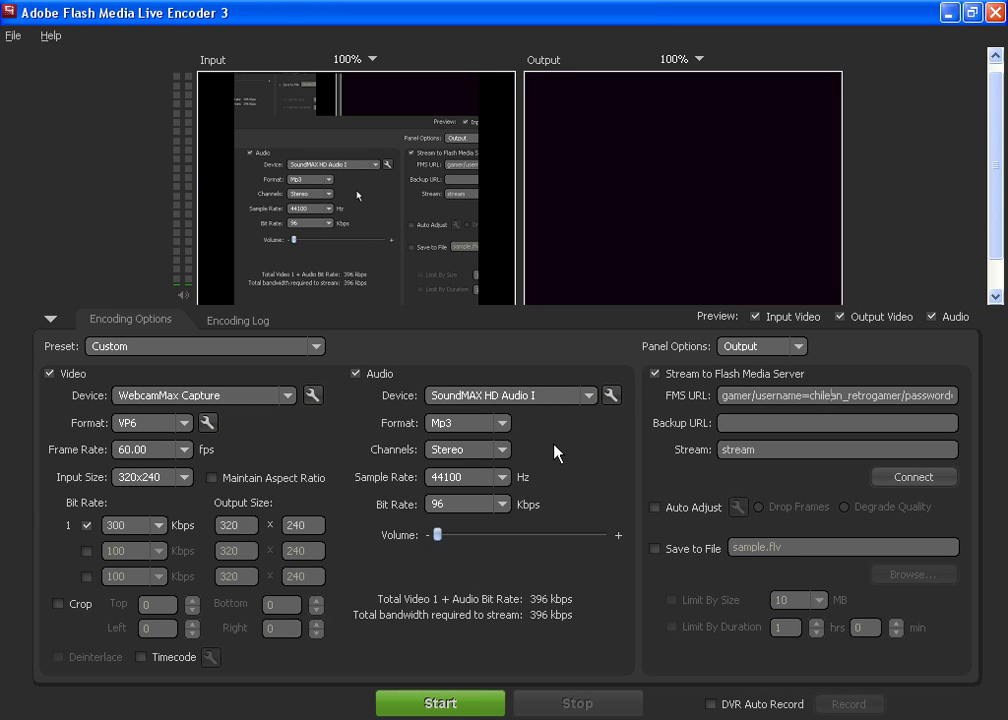
key(Right)
key(Right)
key(Right)
key(Right)
key(Right)
key(Right)
key(Right)
key(Right)
key(Right)
key(Right)
key(Right)
key(Right)
key(Right)
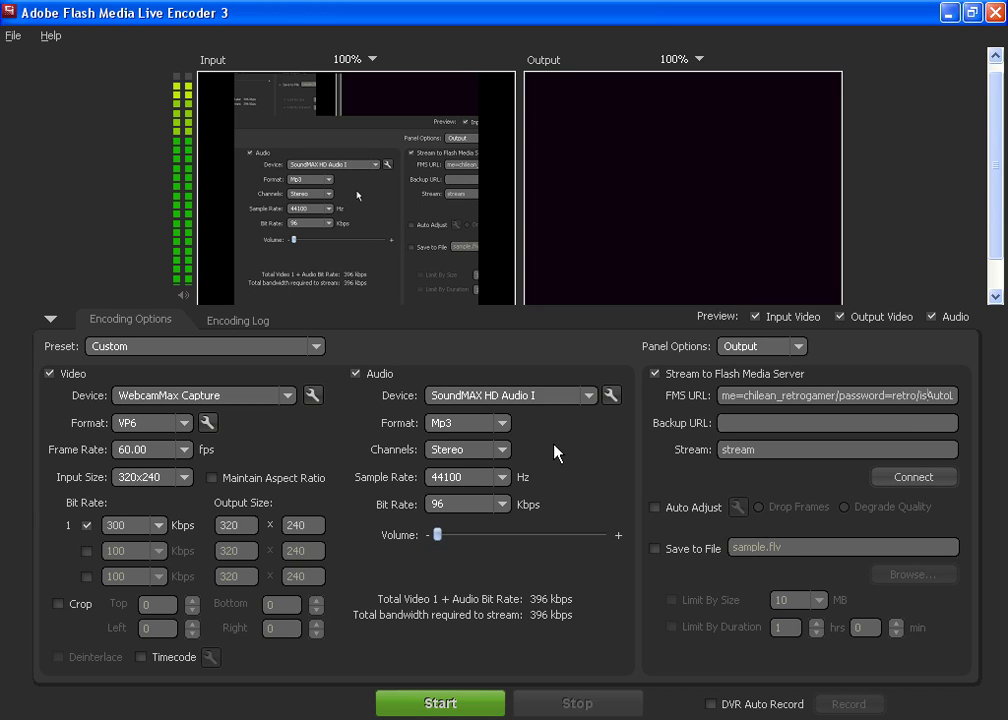
key(Left)
key(Left)
key(Left)
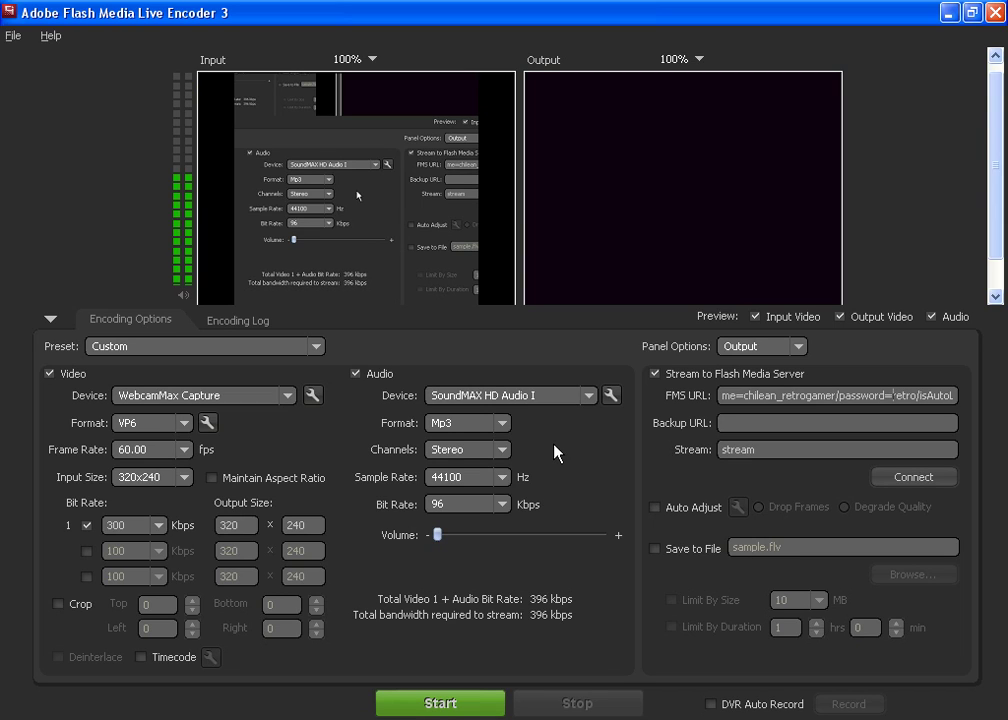
key(Right)
key(Right)
text(ive=true)
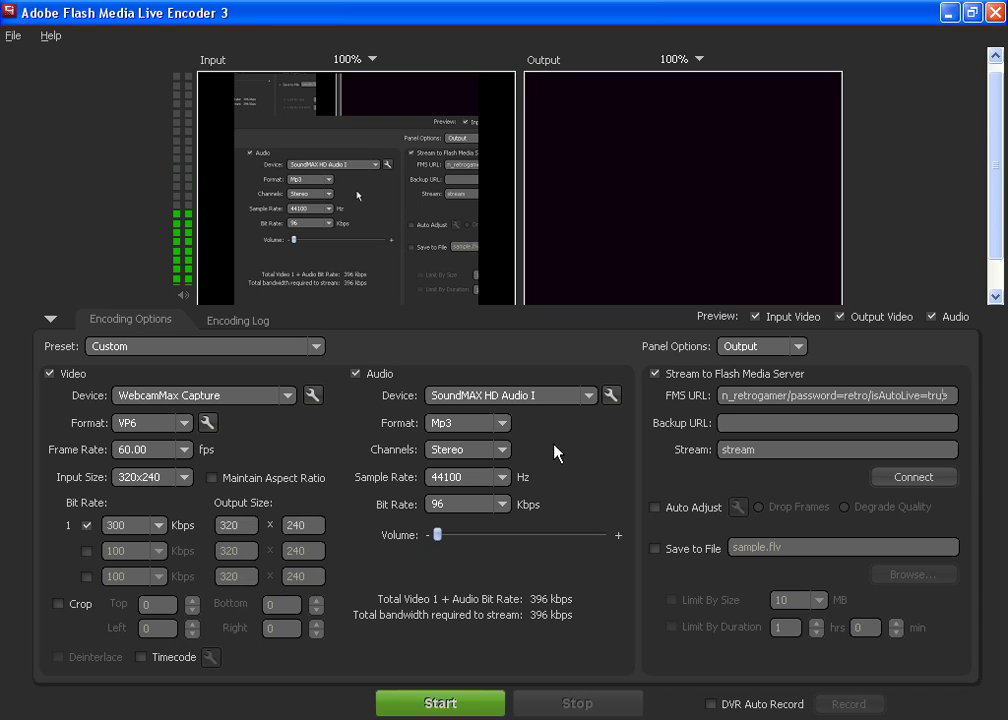
Review the FMS URL back to its beginning and re-examine the address up to the channel name
key(Left)
key(Left)
key(Left)
key(Left)
key(Left)
key(Left)
key(Left)
key(Left)
key(Left)
key(Left)
key(Left)
key(Left)
key(Left)
key(Left)
key(Left)
key(Left)
key(Left)
key(Left)
key(Left)
key(Left)
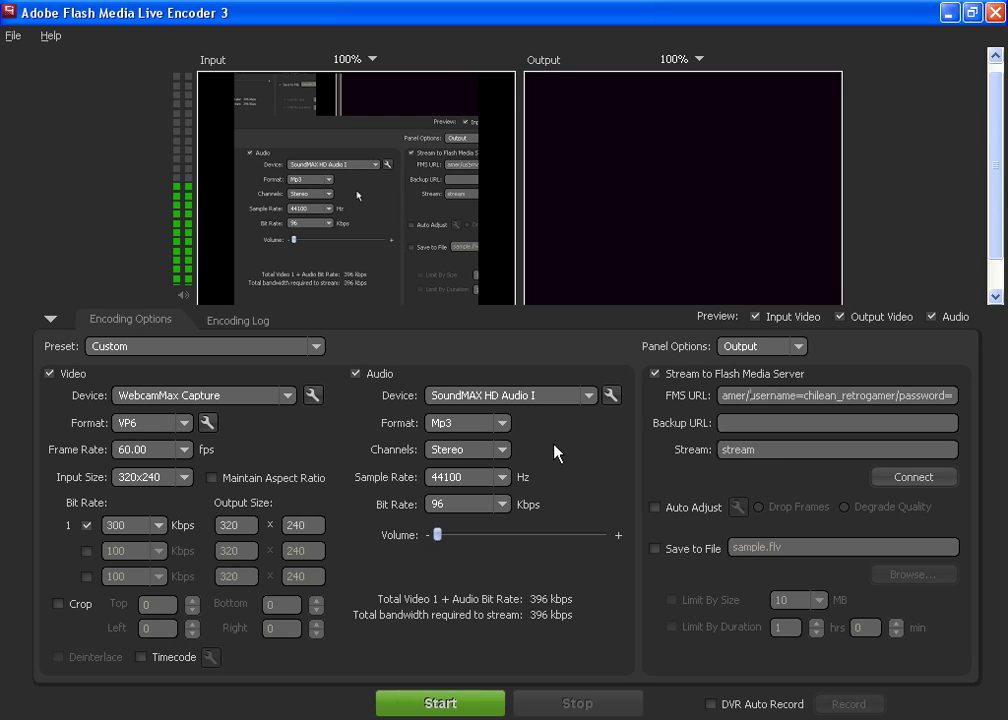
key(Left)
key(Left)
key(Left)
key(Left)
key(Left)
key(Left)
key(Left)
key(Left)
key(Left)
key(Left)
key(Left)
key(Left)
key(Left)
key(Left)
key(Left)
key(Left)
key(Left)
key(Left)
key(Left)
key(Left)
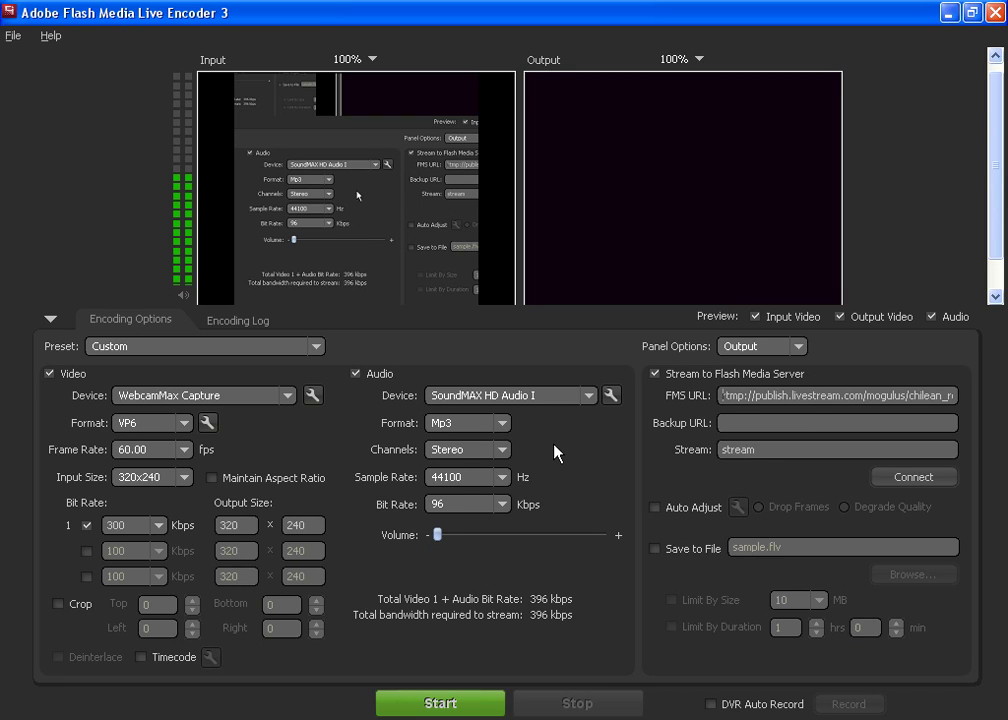
key(Left)
key(Left)
key(Right)
key(Right)
key(Right)
key(Right)
key(Right)
key(Right)
key(Right)
key(Right)
key(Right)
key(Right)
key(Right)
key(Right)
key(Right)
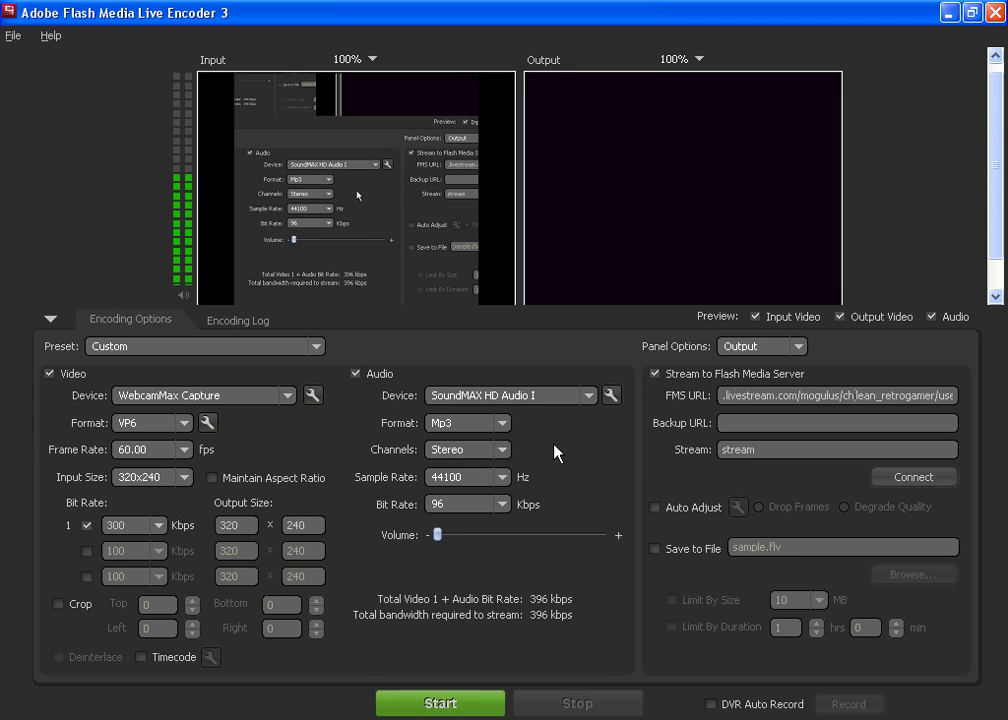
Examine the rest of the FMS URL from the channel name through its username, password and isAutoLive parameters
key(Right)
key(Right)
key(Right)
key(Right)
key(Right)
key(Right)
key(Right)
key(Right)
key(Right)
key(Right)
key(Right)
key(Right)
key(Right)
key(Right)
key(Right)
key(Right)
key(Right)
key(Right)
key(Right)
key(Right)
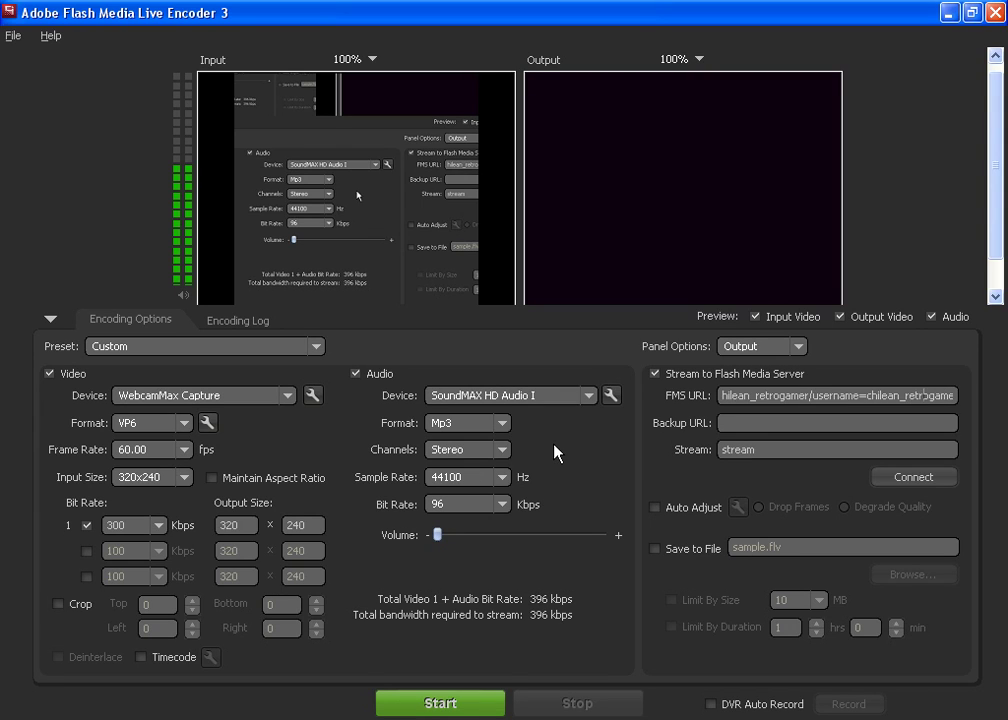
key(Right)
key(Right)
key(Right)
key(Right)
key(Right)
key(Right)
key(Right)
key(Right)
key(Right)
key(Right)
key(Right)
key(Right)
key(Right)
key(Right)
key(Right)
key(Right)
key(Right)
key(Right)
key(Right)
key(Right)
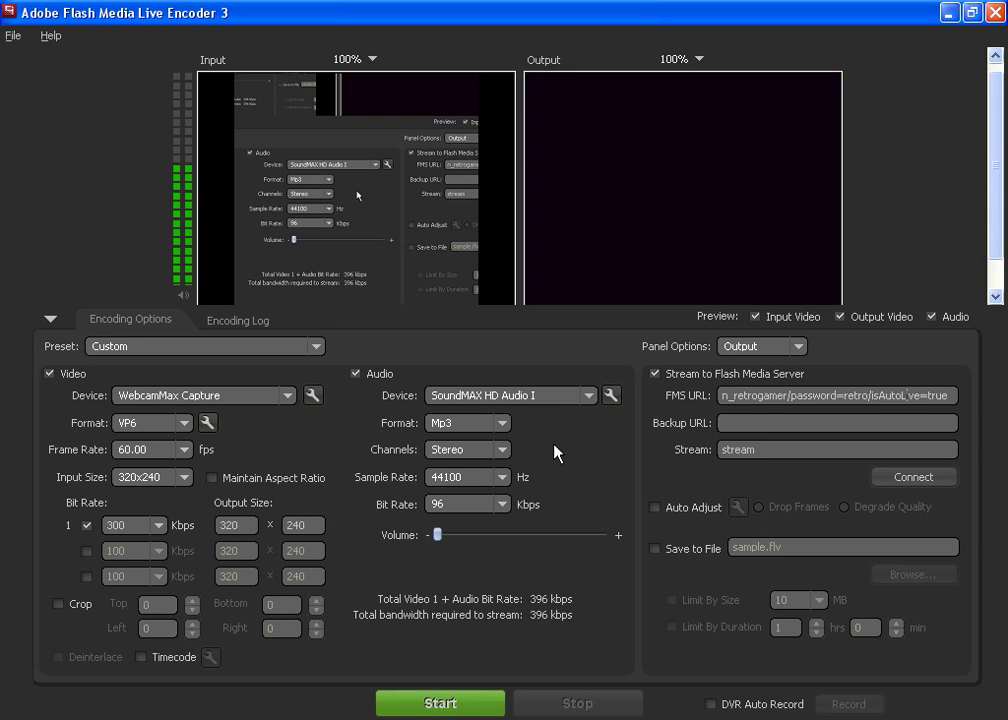
Review the FMS URL backwards from the isAutoLive parameter to the rtmp prefix at its start
key(Left)
key(Left)
key(Left)
key(Left)
key(Left)
key(Left)
key(Left)
key(Left)
key(Left)
key(Left)
key(Left)
key(Left)
key(Left)
key(Left)
key(Left)
key(Left)
key(Left)
key(Left)
key(Left)
key(Left)
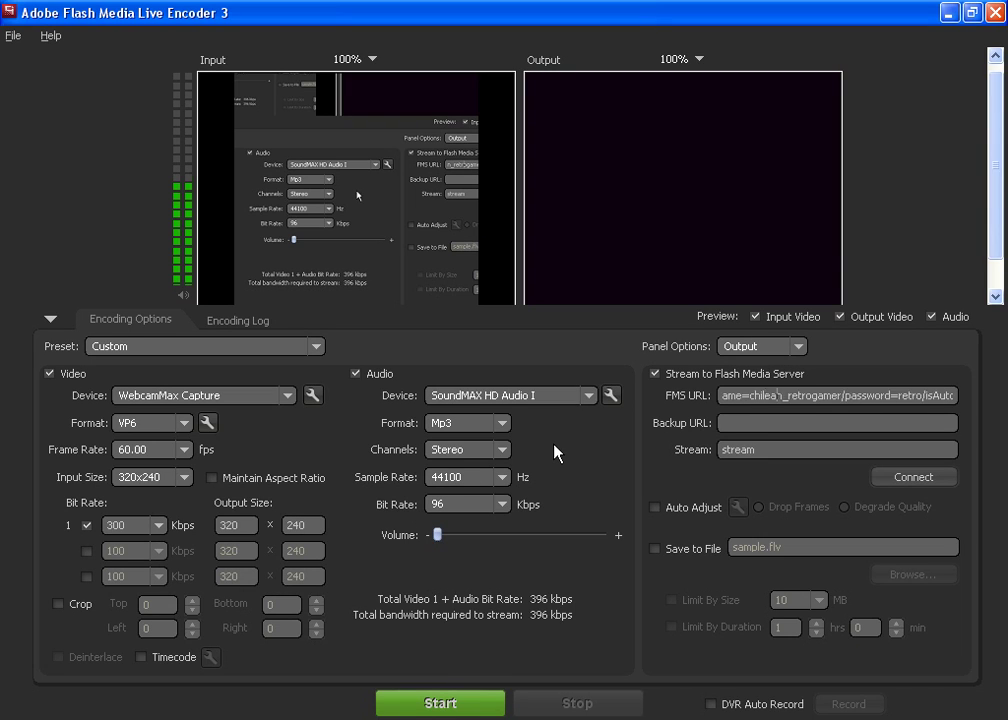
key(Left)
key(Left)
key(Left)
key(Left)
key(Left)
key(Left)
key(Left)
key(Left)
key(Left)
key(Left)
key(Left)
key(Left)
key(Left)
key(Left)
key(Left)
key(Left)
key(Left)
key(Left)
key(Left)
key(Left)
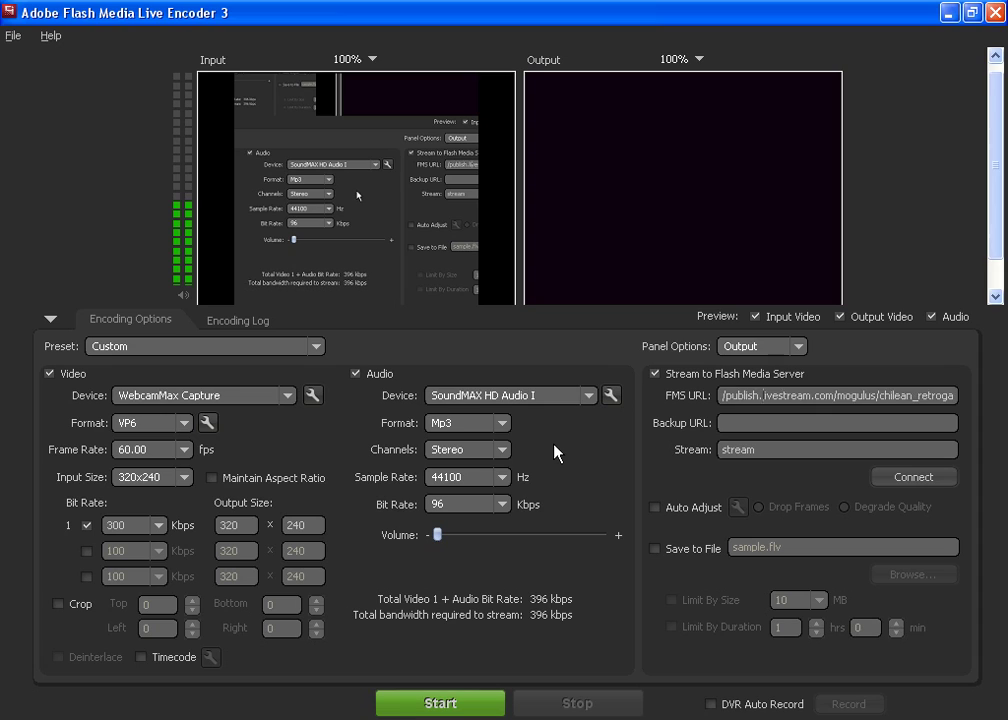
key(Left)
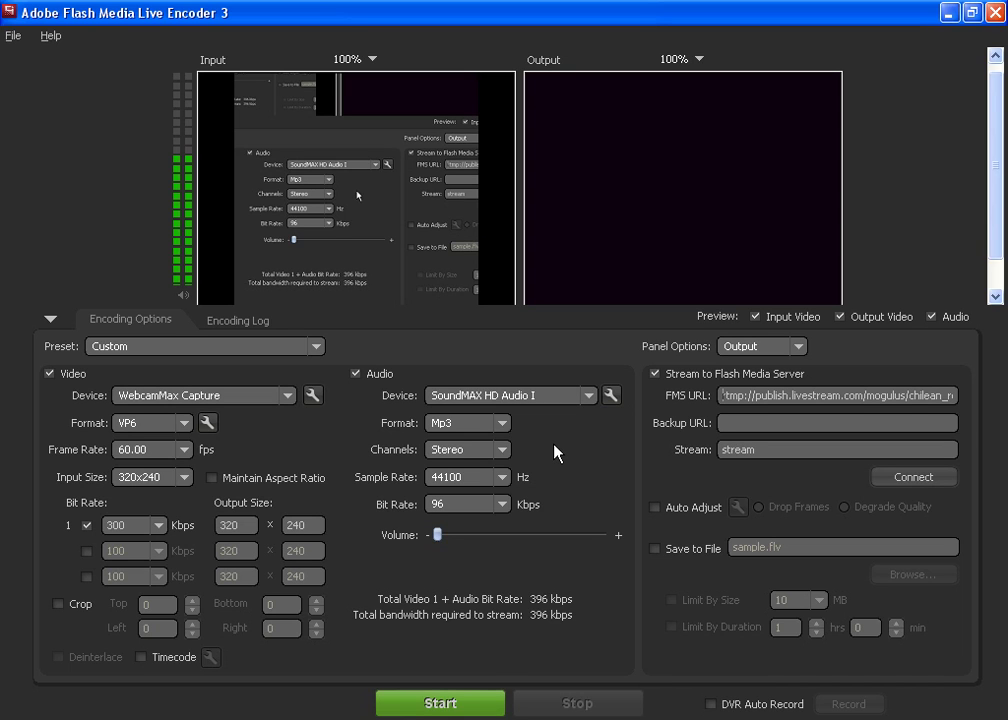
key(Left)
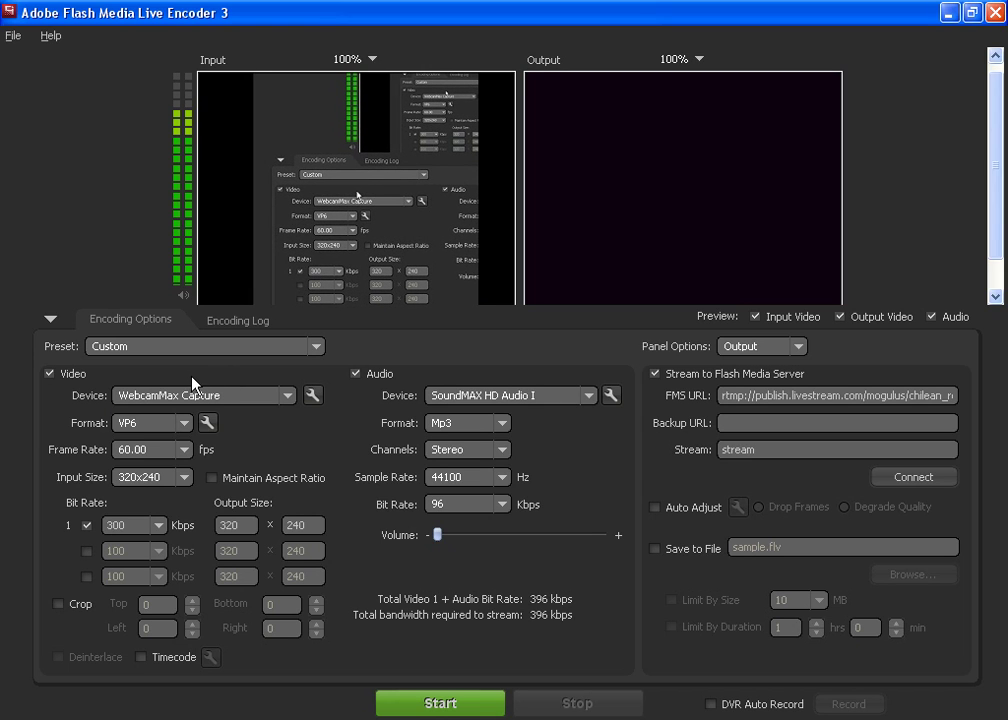
Examine the video capture devices available for the stream, keeping WebcamMax Capture selected
click(290, 396)
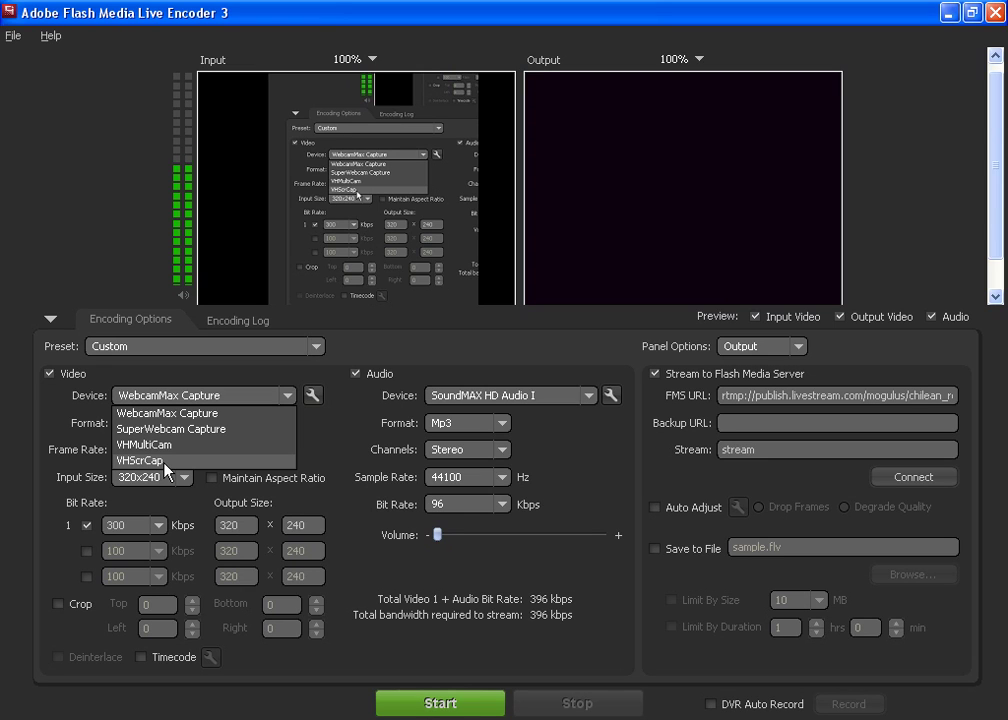
click(346, 428)
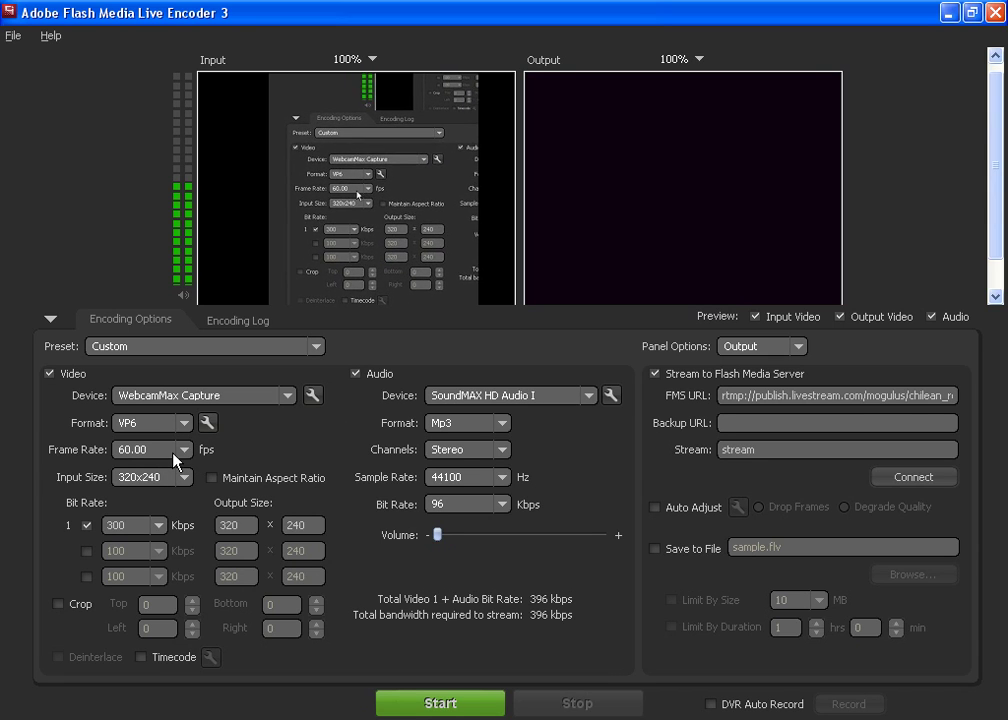
click(287, 395)
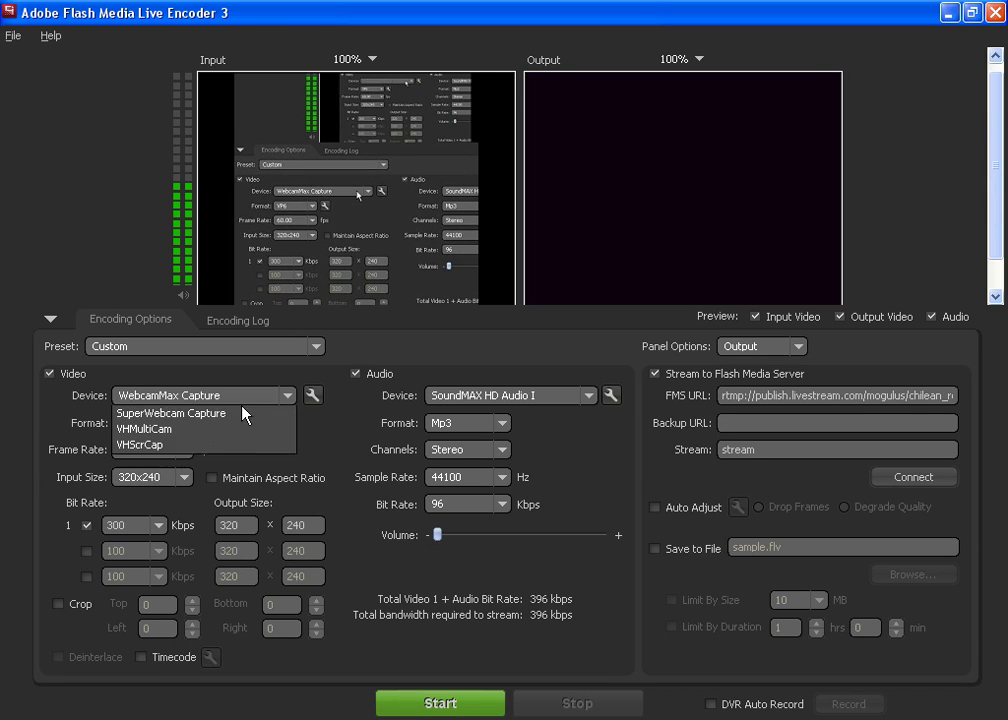
click(327, 448)
Examine the available frame rates and bit rates in the video encoding settings
click(185, 449)
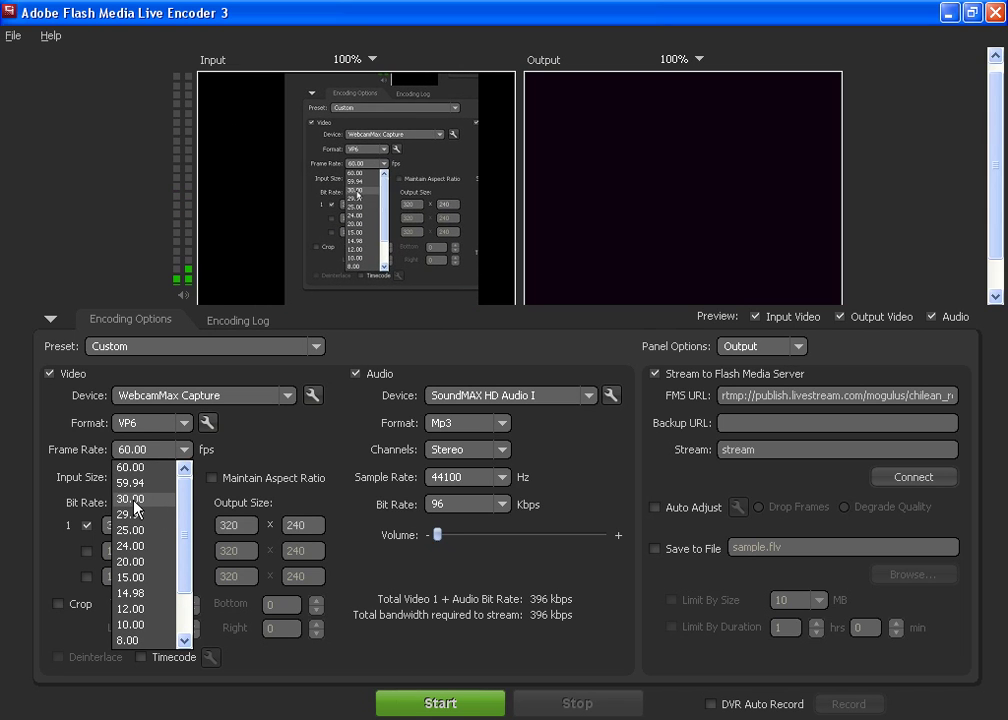
click(130, 455)
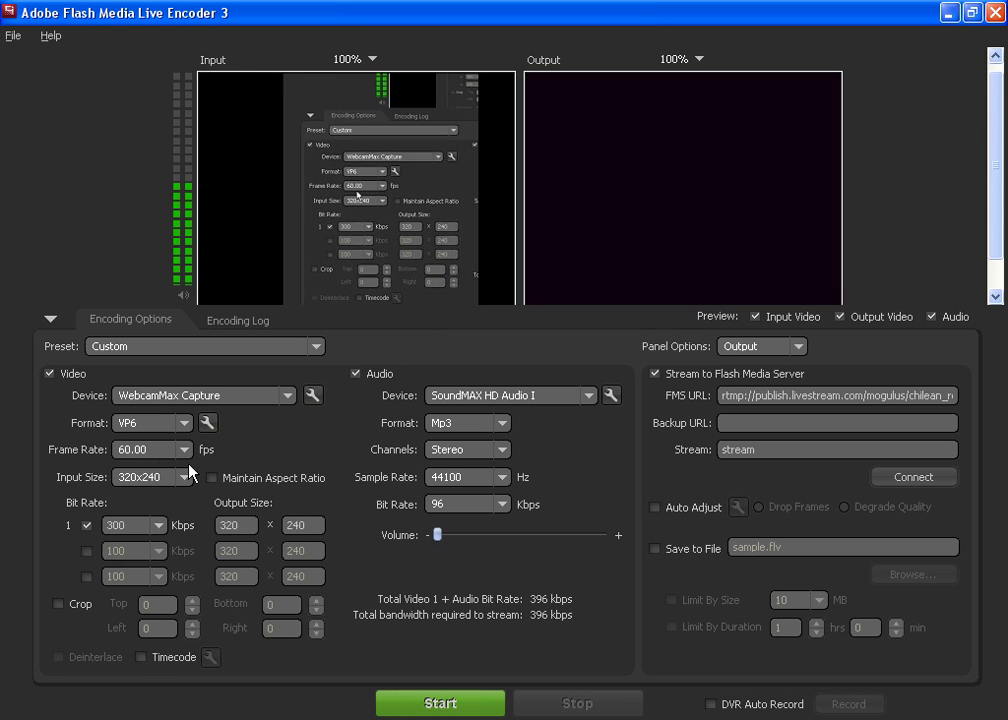
click(188, 396)
click(2, 420)
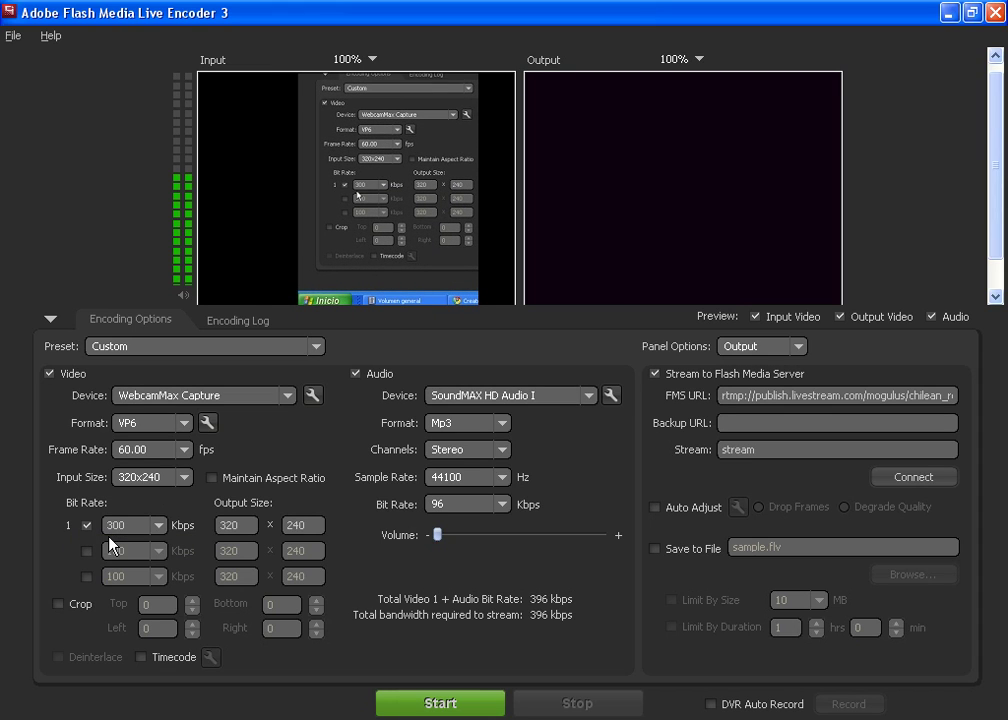
click(158, 525)
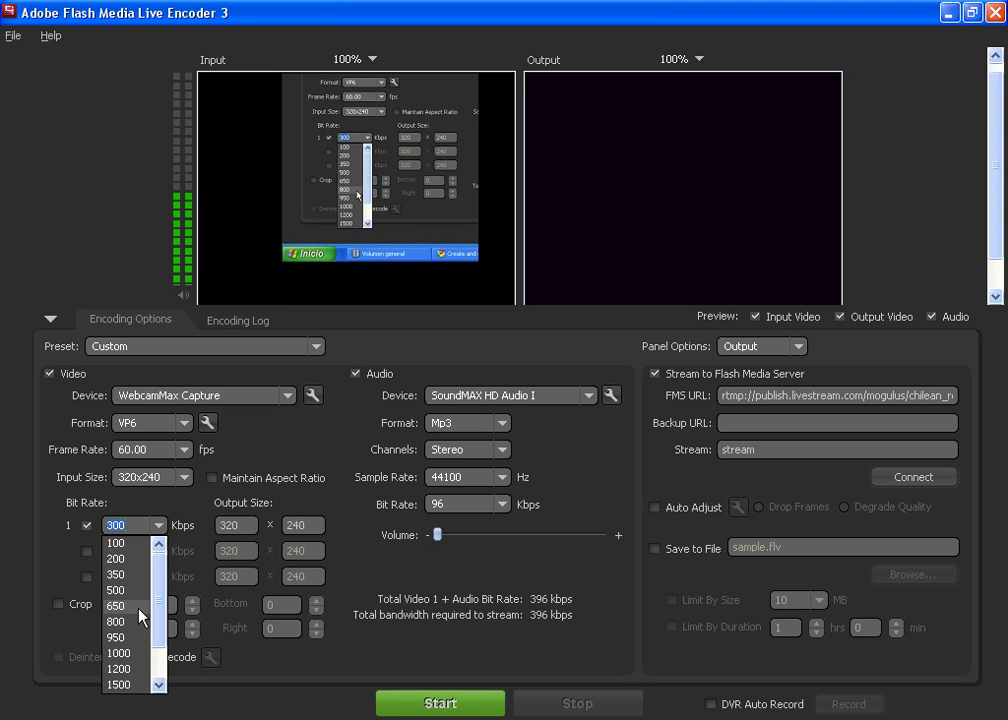
click(49, 559)
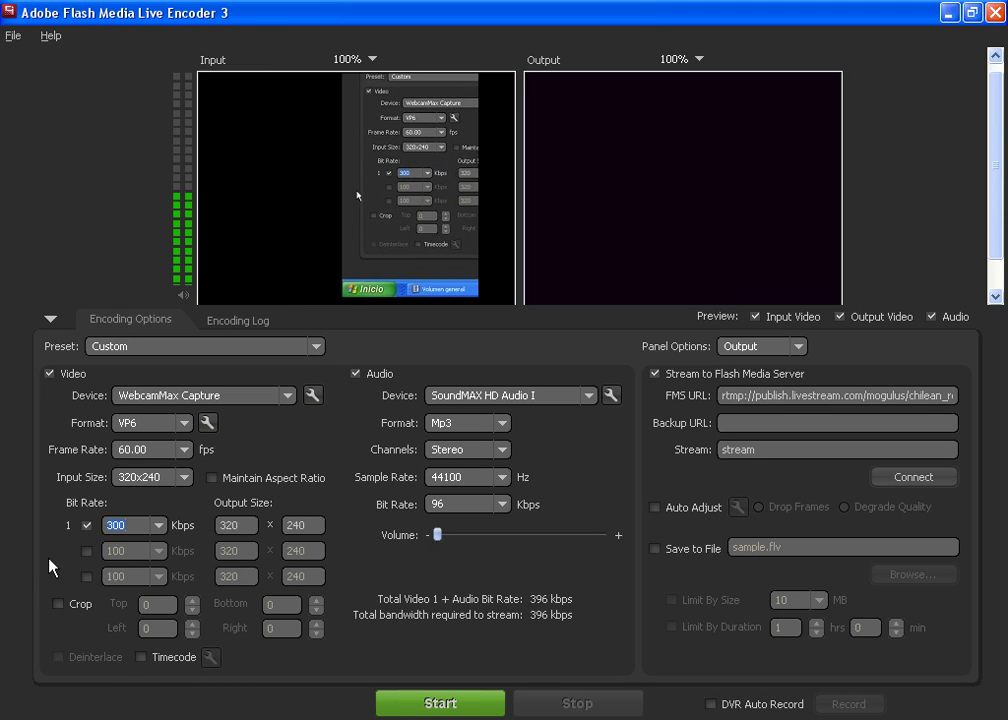
click(139, 525)
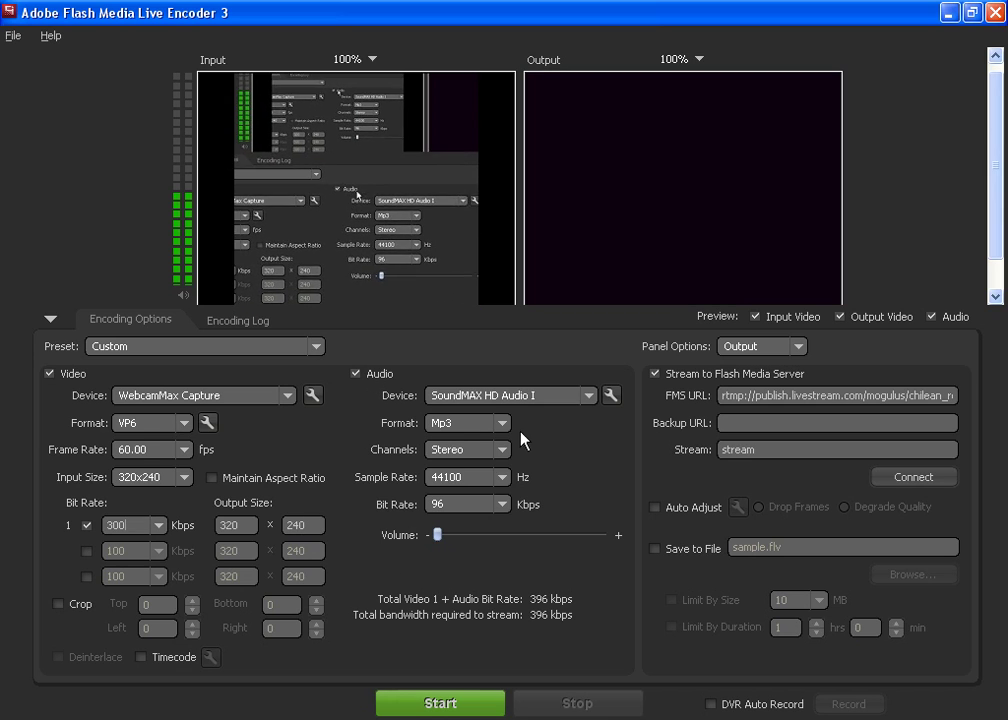
Switch the audio device to Logitech USB Headset and back to SoundMAX HD Audio I
click(589, 398)
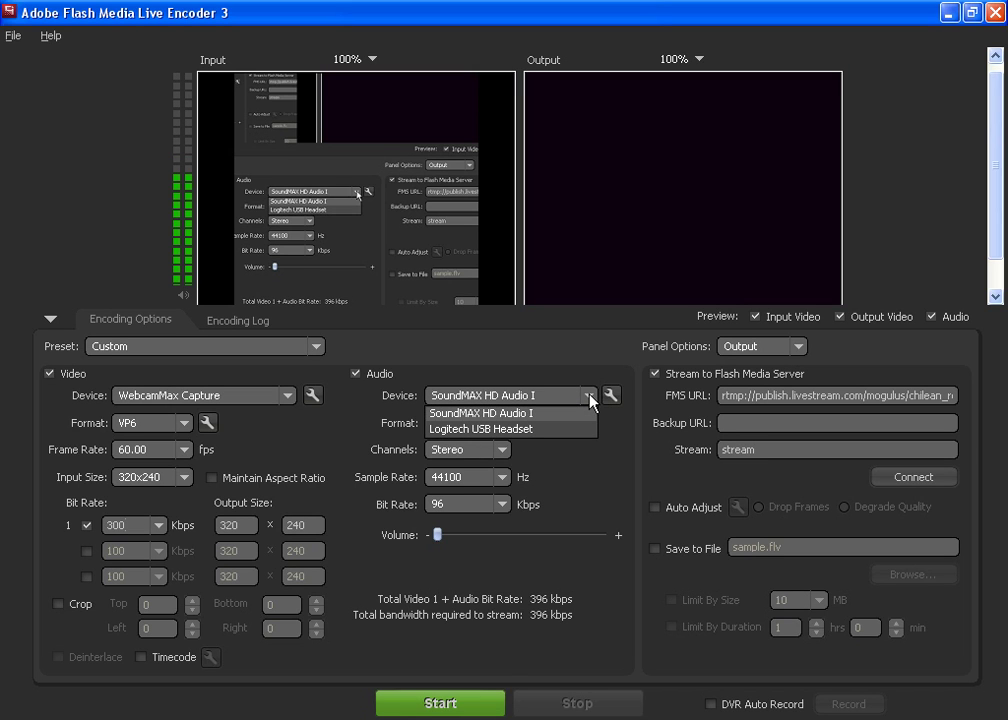
click(485, 429)
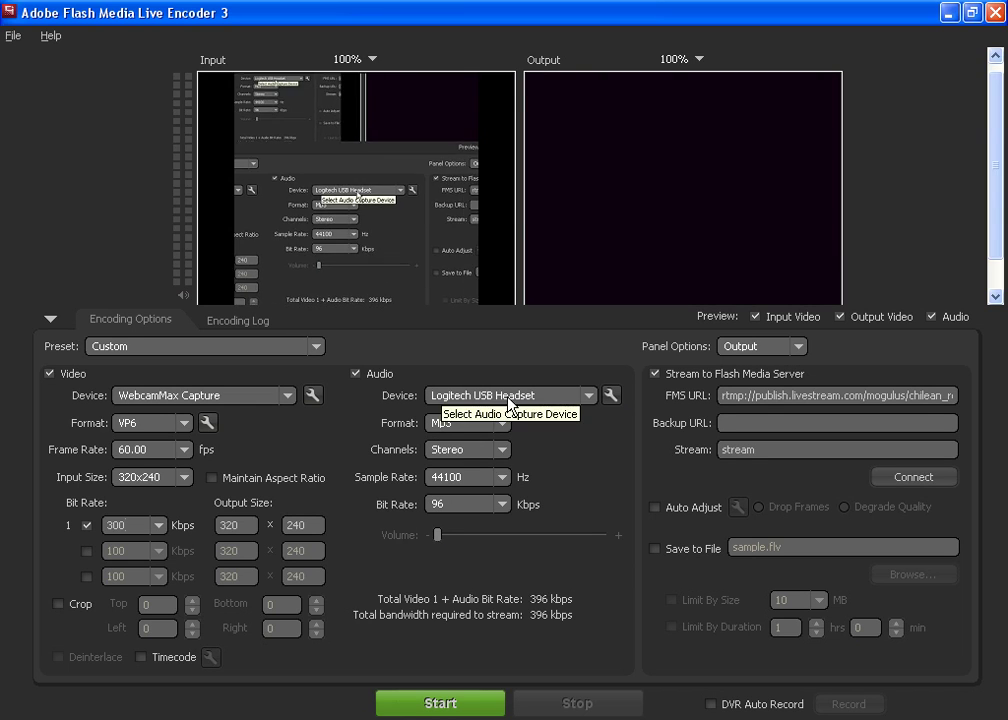
click(522, 405)
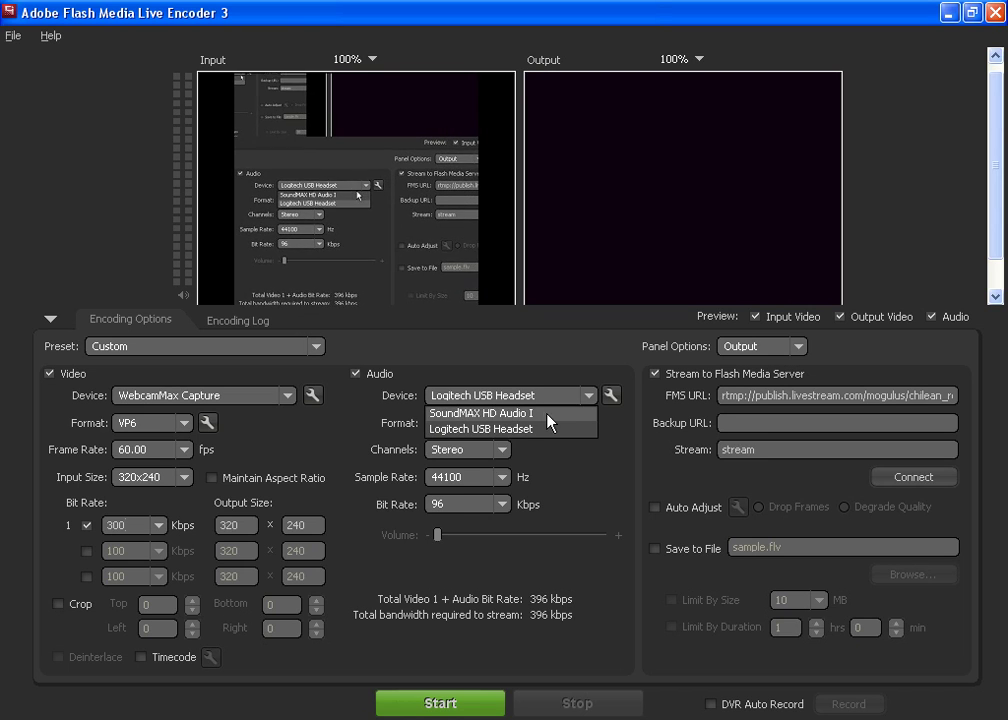
click(543, 412)
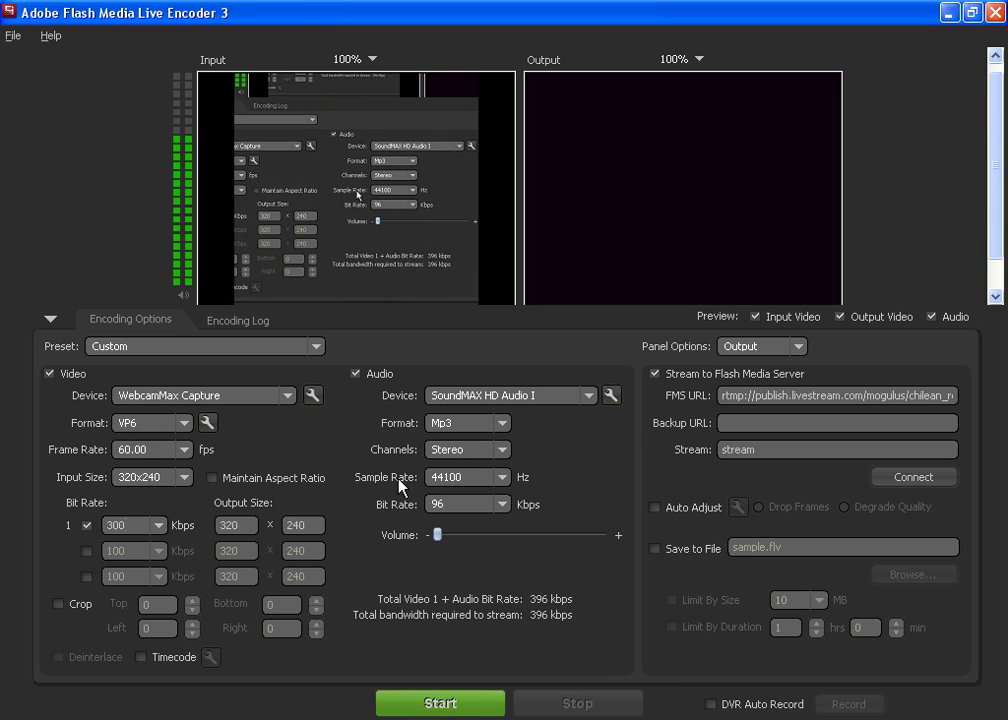
Examine the available audio sample rates and review the list of video capture devices again
click(501, 478)
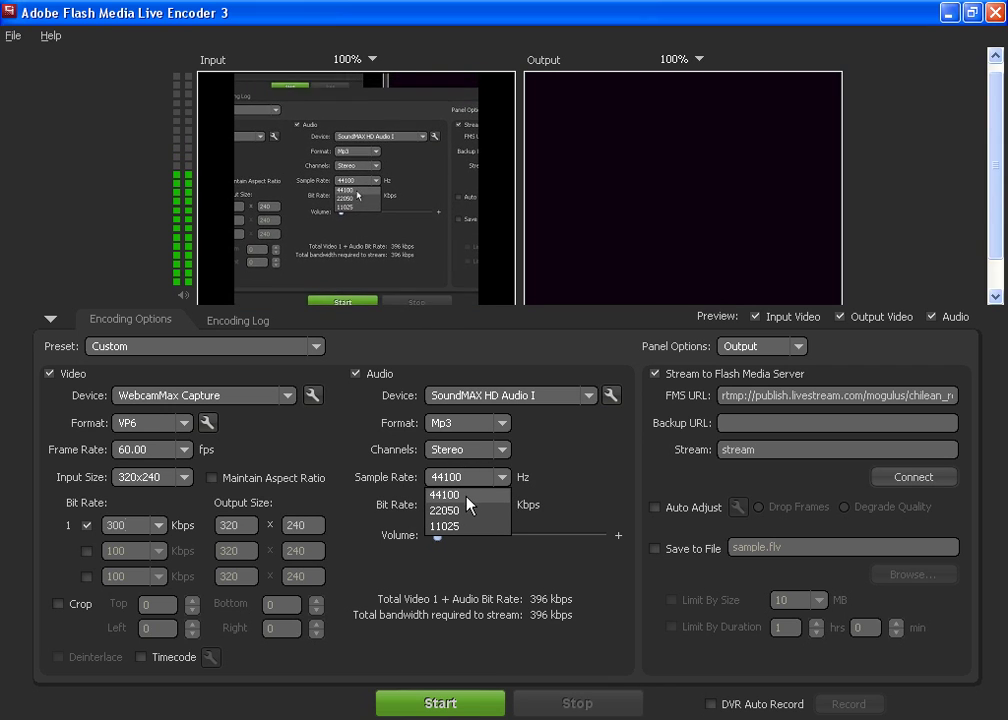
click(564, 479)
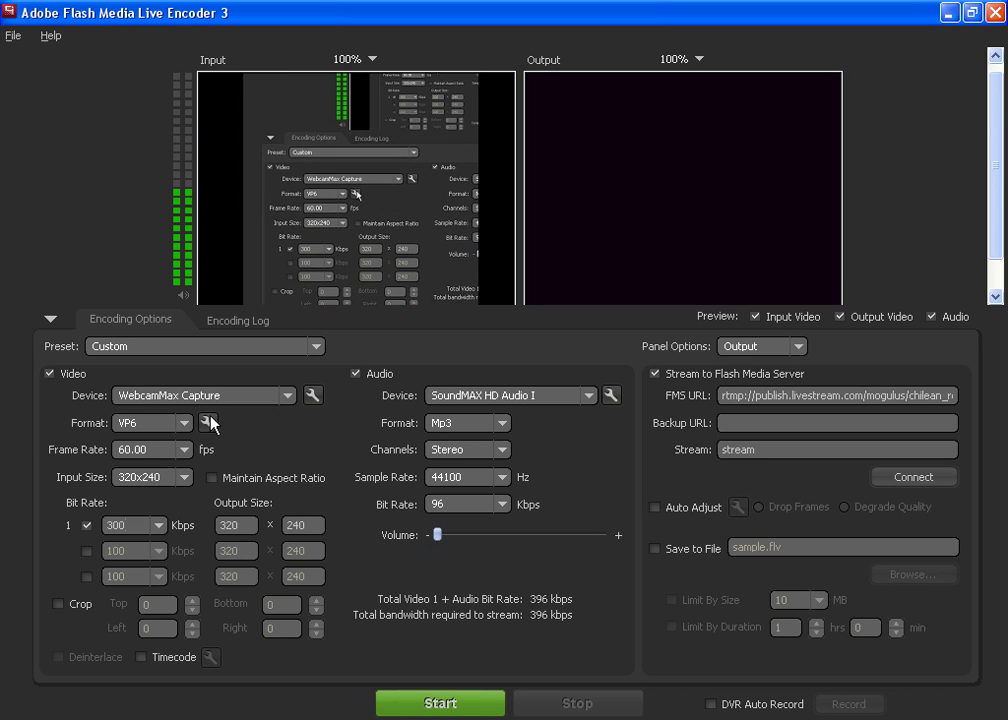
click(291, 400)
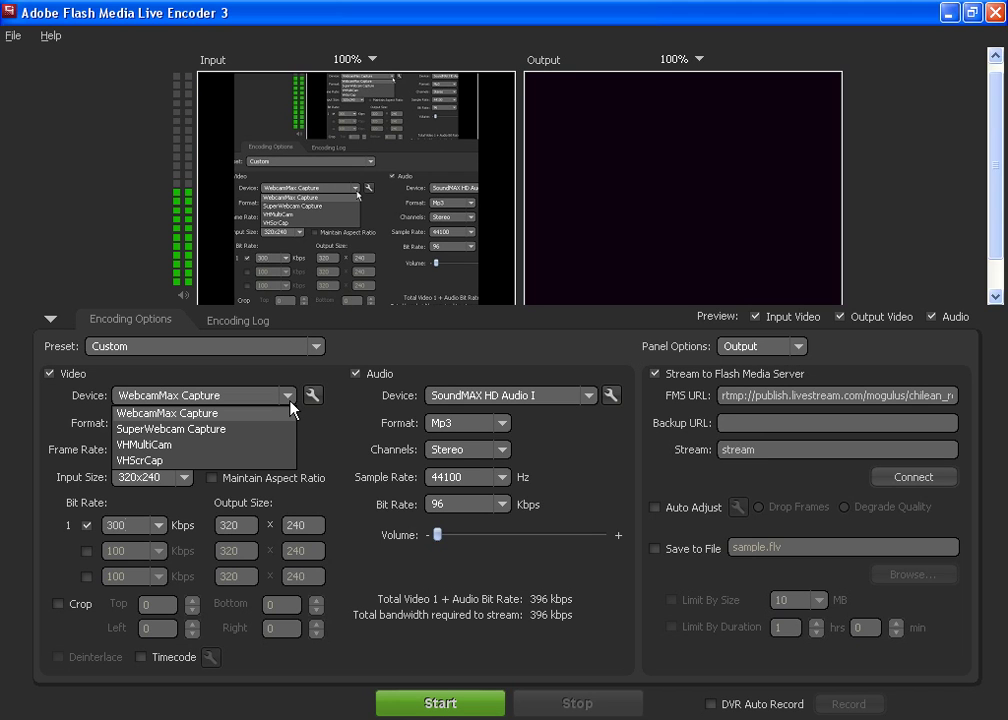
click(290, 402)
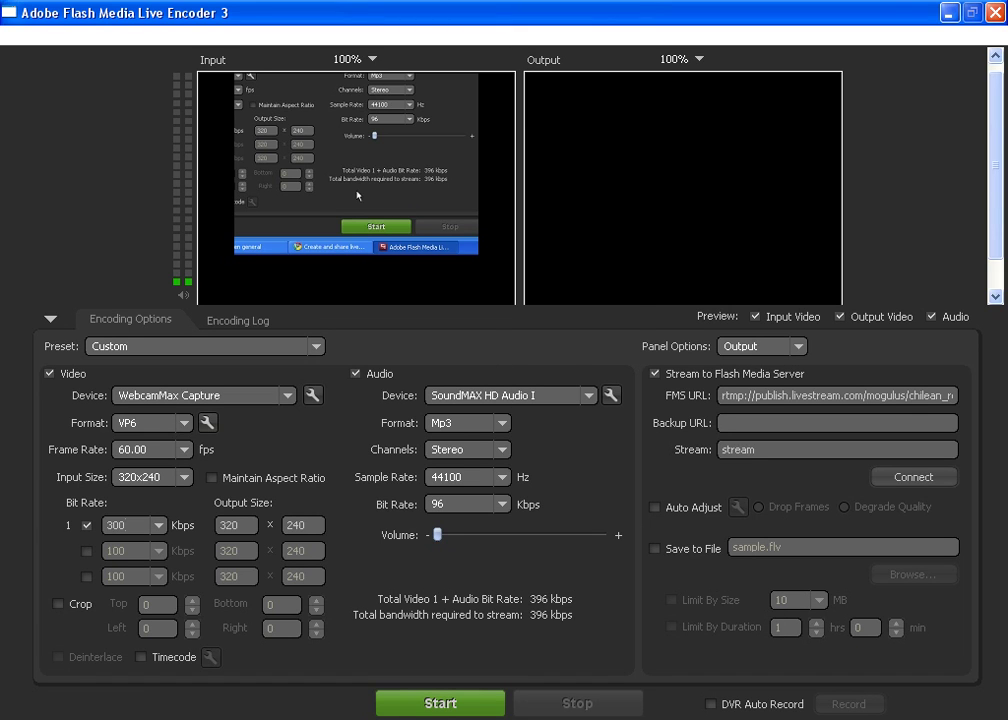
Switch to WebcamMax on the desktop and set the Screen source's mode to Specific Window
key(super+d)
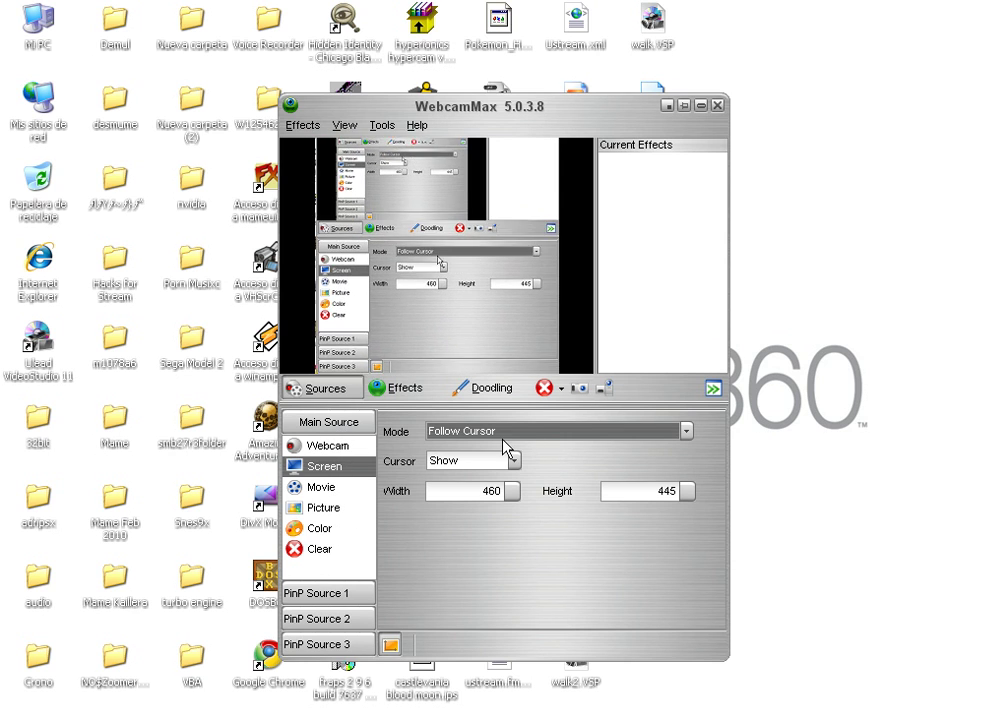
click(499, 438)
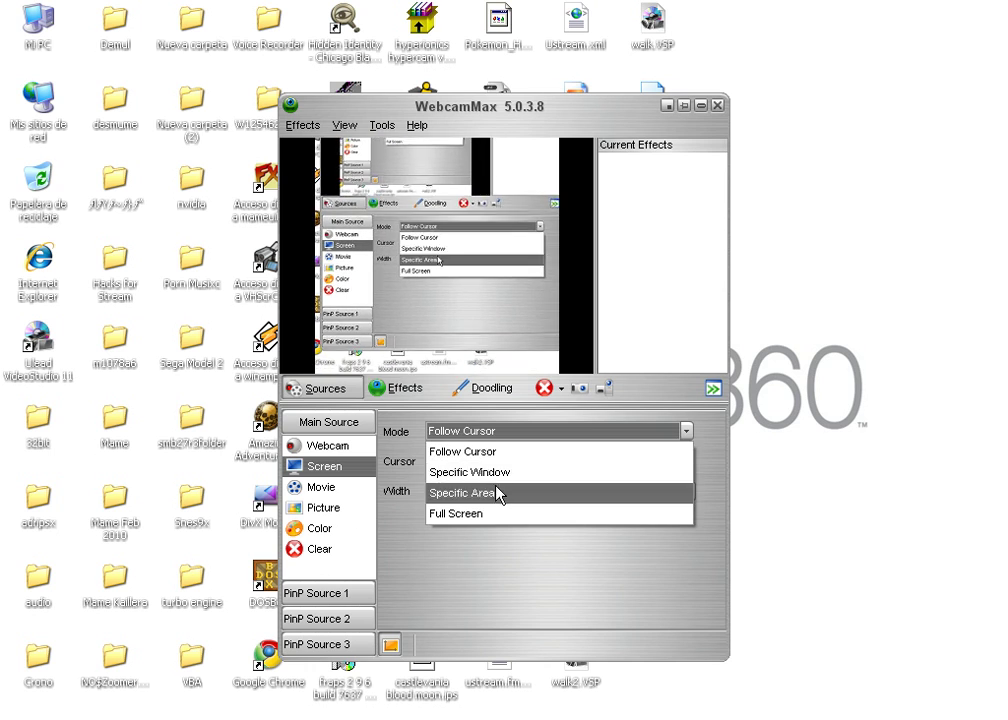
click(495, 471)
drag(452, 493, 500, 440)
Set the screen mode to Specific Area and adjust the capture area to 400 by 488 at left 168, top 20
click(513, 432)
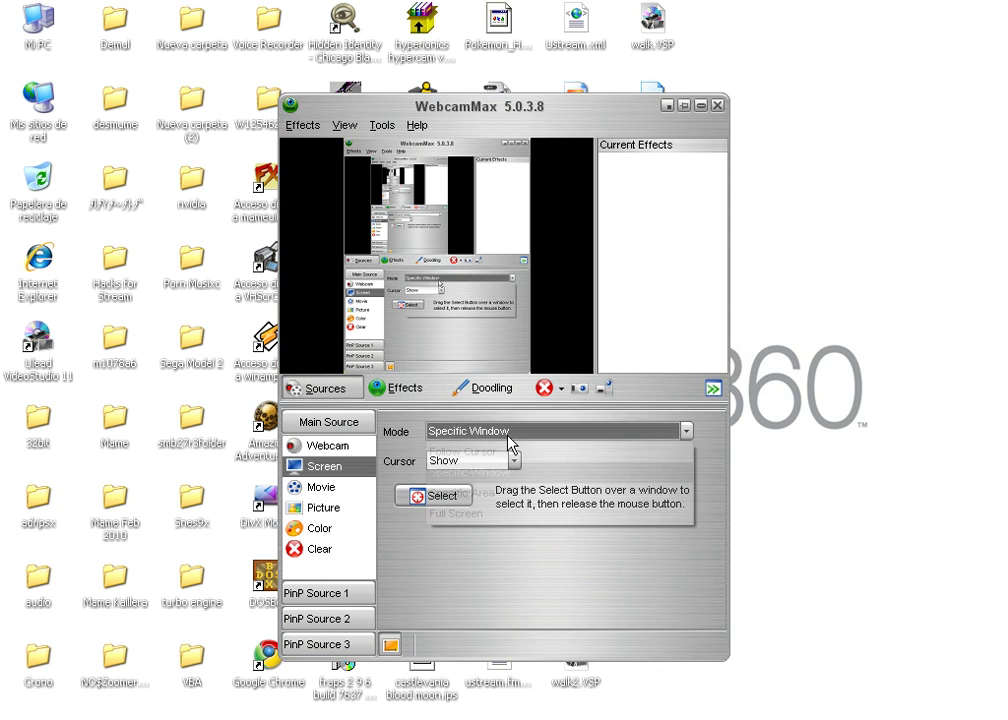
click(491, 553)
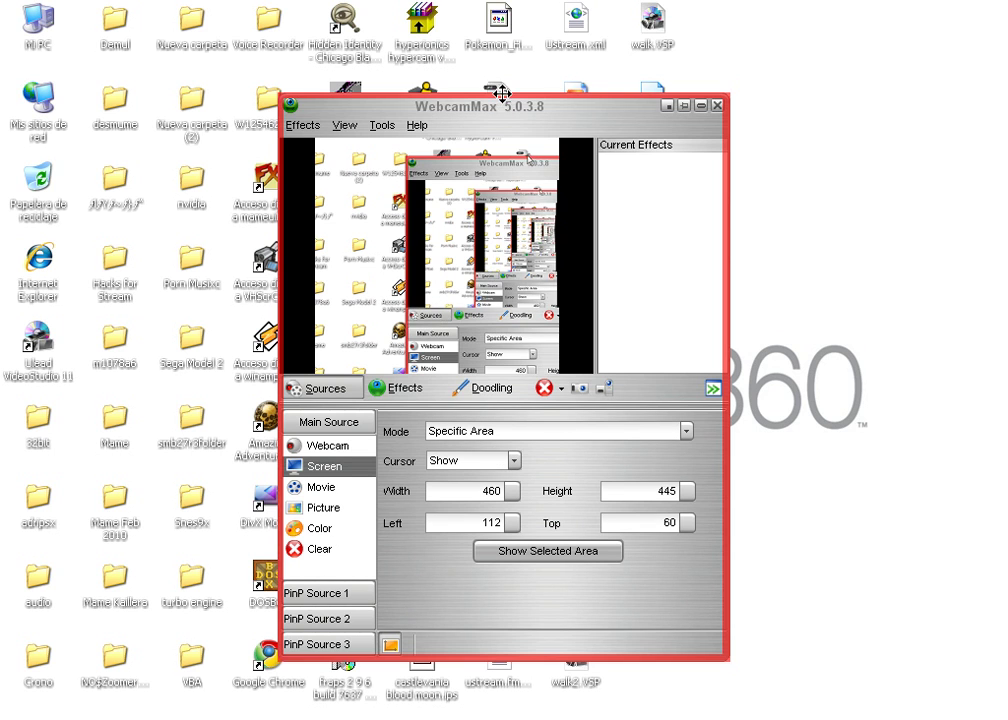
drag(502, 93, 210, 237)
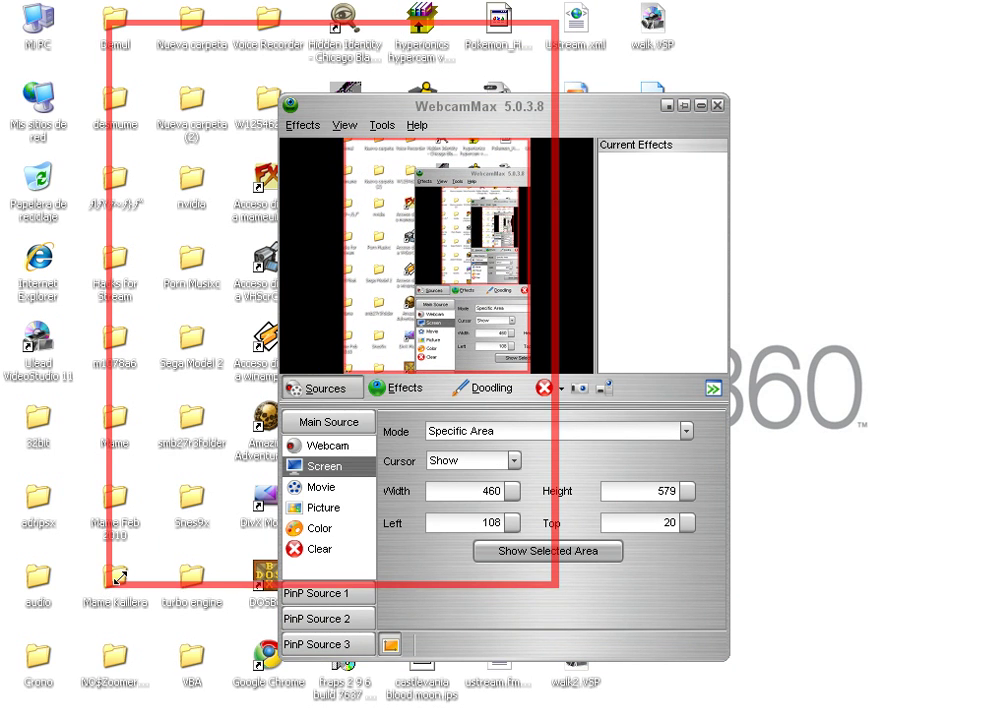
drag(108, 585, 168, 497)
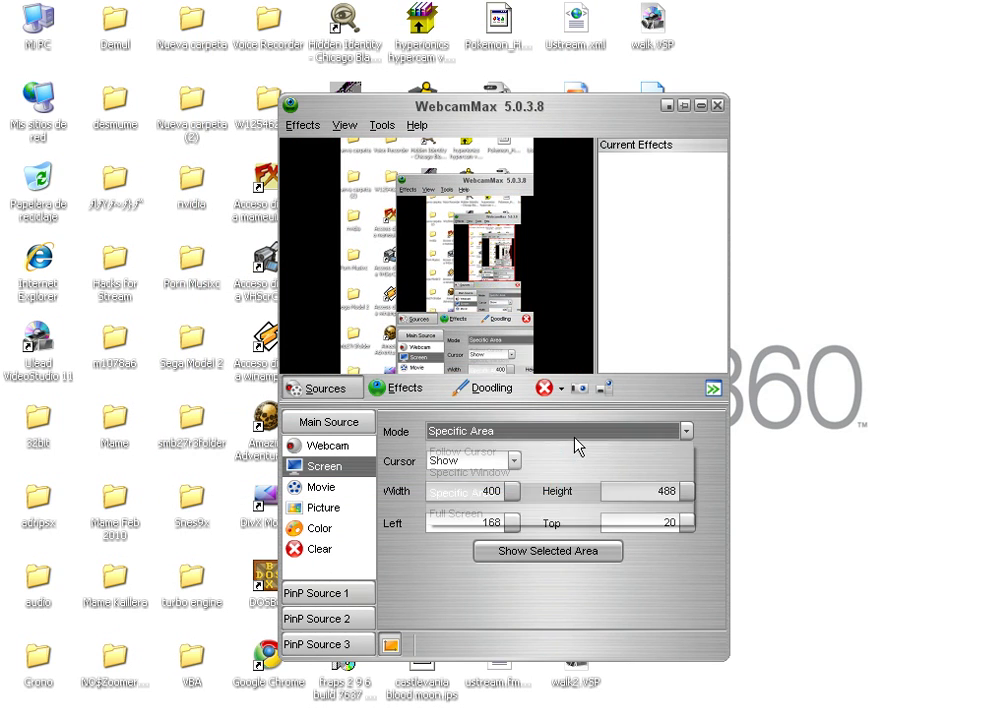
Try the Full Screen capture mode and return the Screen source to Follow Cursor
click(575, 432)
click(506, 516)
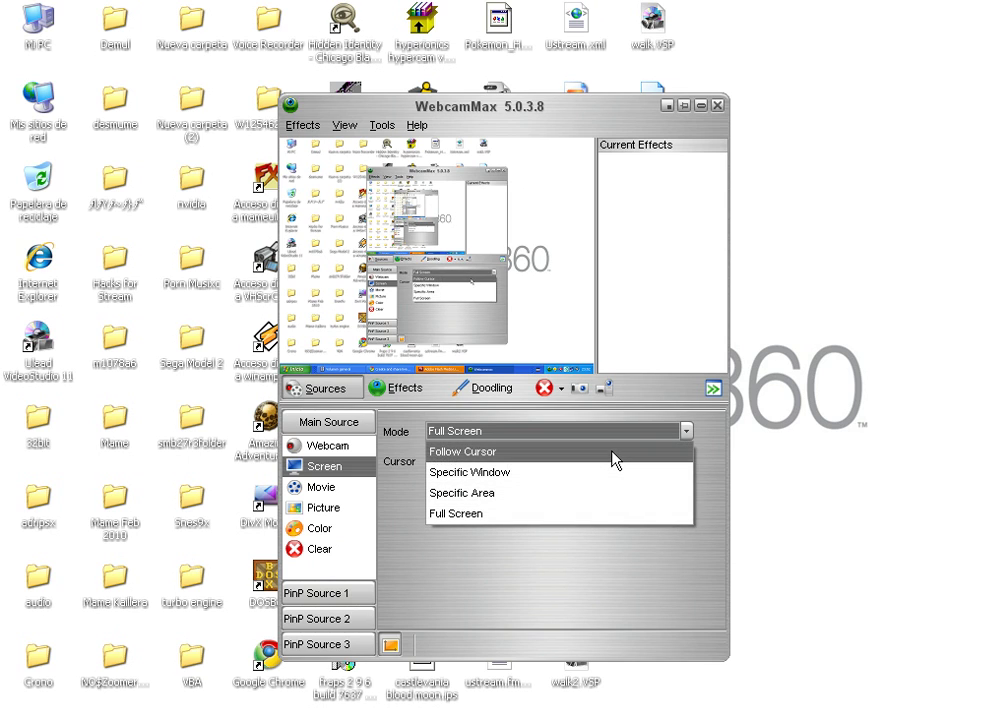
click(611, 452)
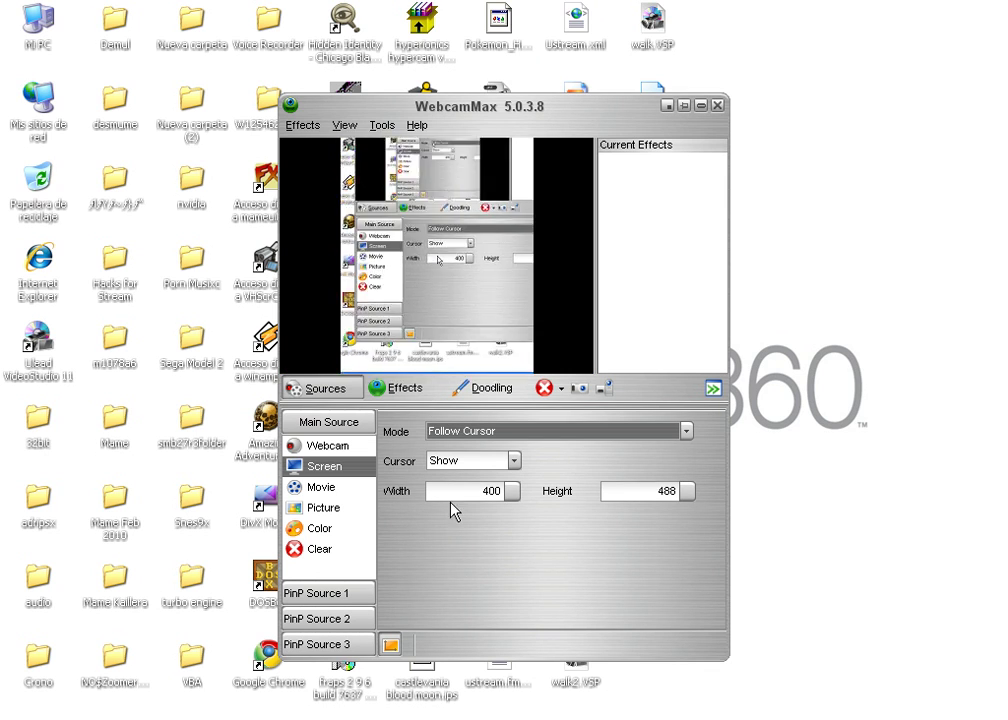
Demonstrate the Movie source and the Picture source with blackthorne.jpg and bonkadventure.jpg
click(308, 490)
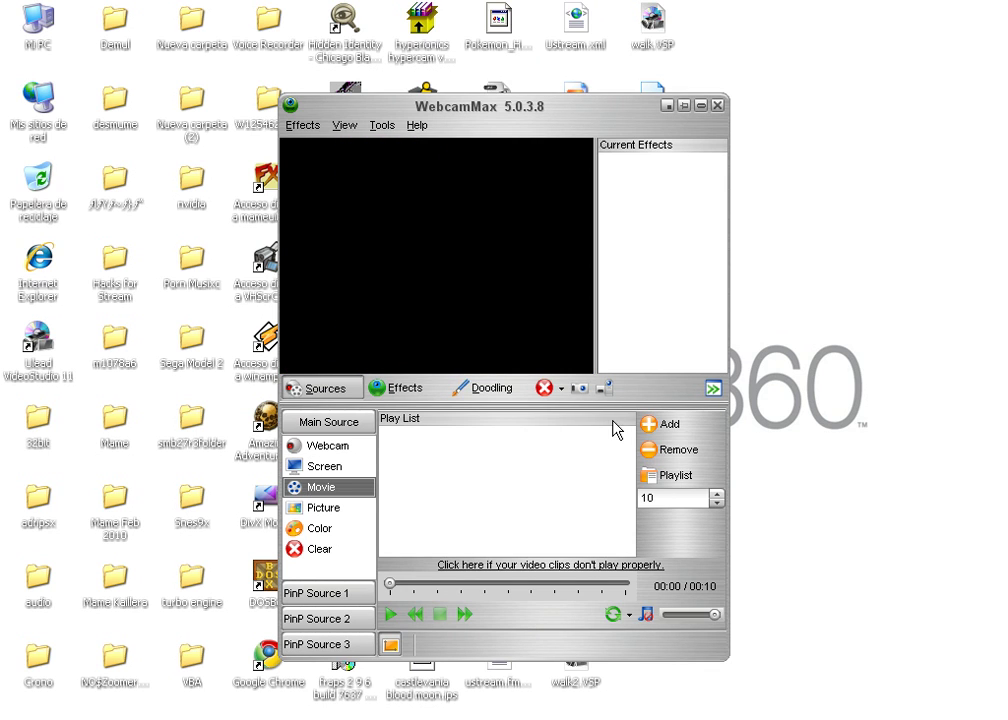
click(340, 512)
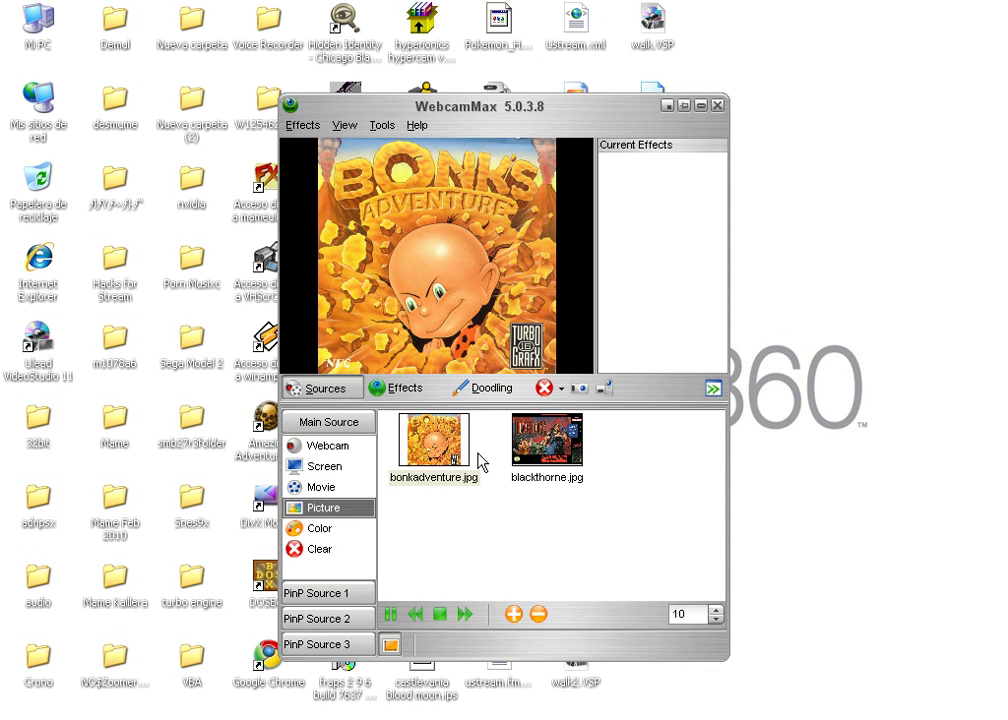
click(545, 442)
click(436, 445)
Set the main source to Color and open the Doodling tools
click(376, 530)
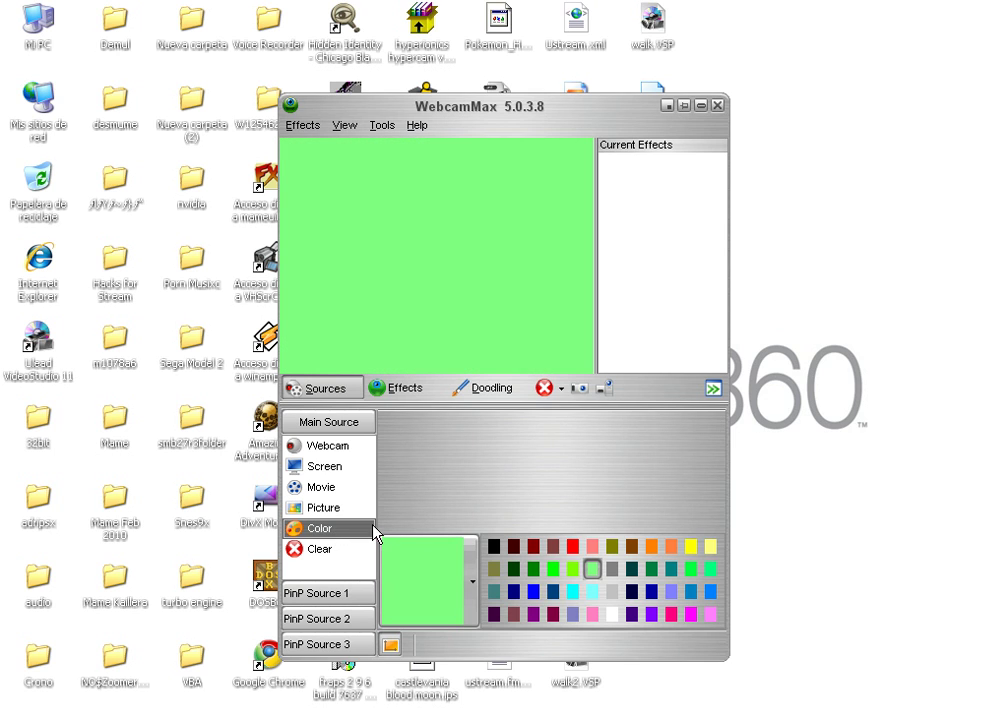
click(492, 390)
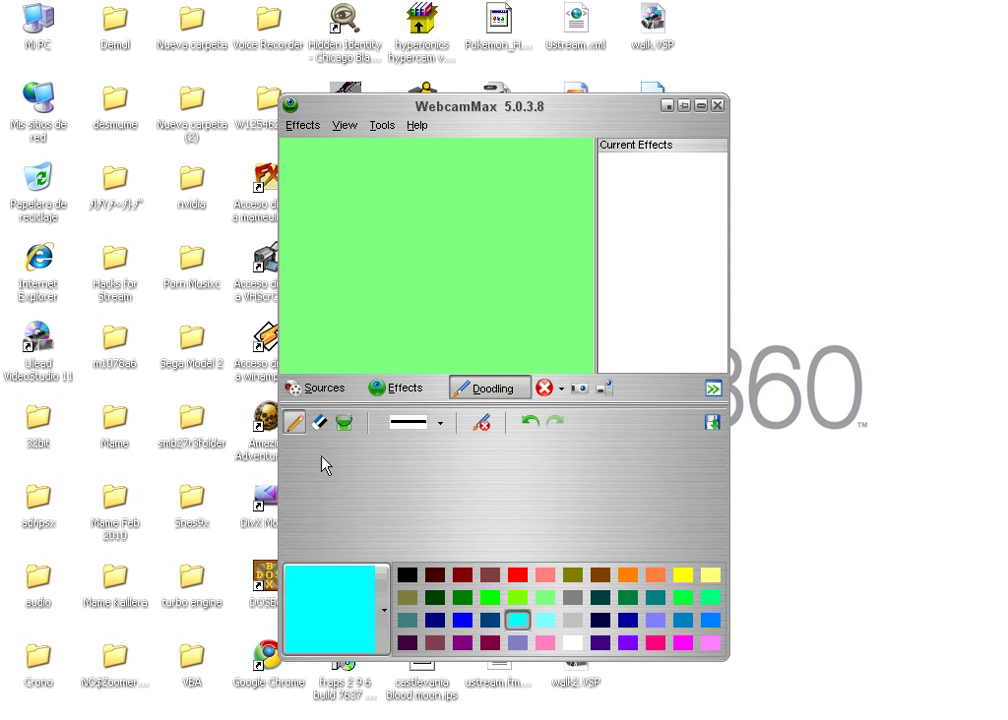
Draw a dark maroon pencil stroke across the green picture and erase all doodles
click(434, 575)
mouse_move(418, 302)
mouse_down()
mouse_move(405, 241)
mouse_move(446, 266)
mouse_move(363, 243)
mouse_up()
click(481, 423)
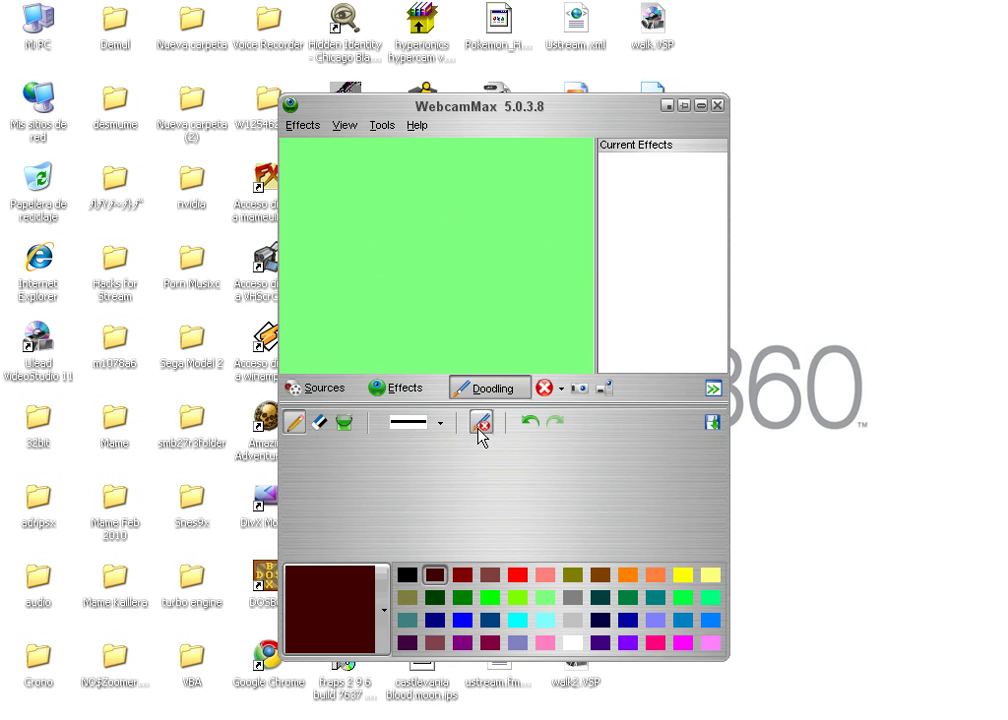
Clear the main source, set it to Screen, and reposition the WebcamMax window on the desktop
click(300, 390)
click(314, 550)
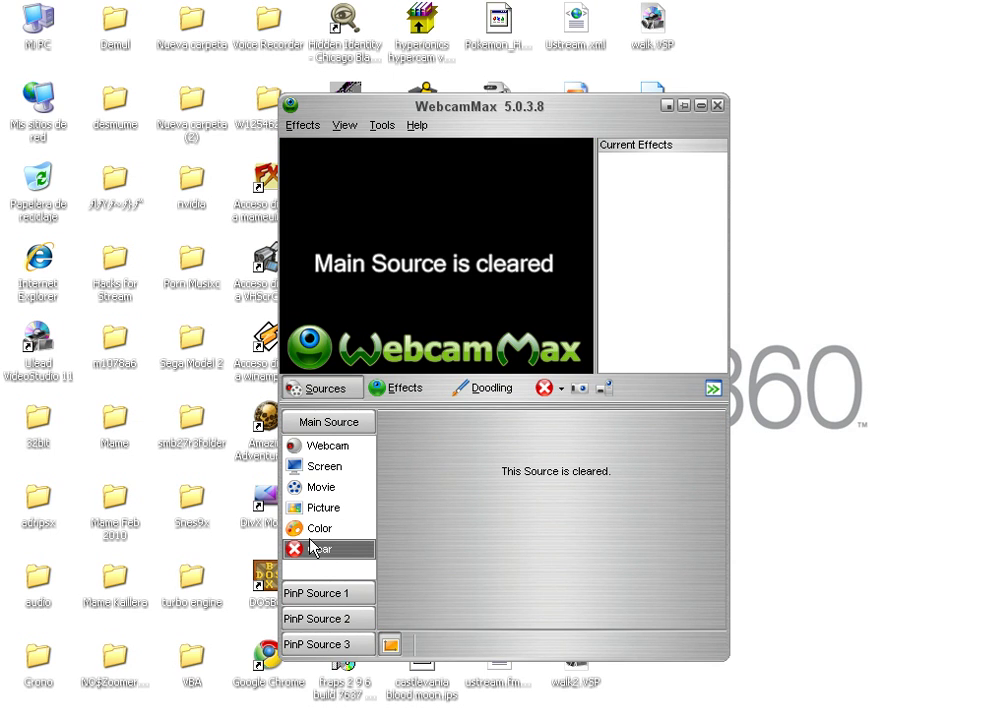
click(330, 467)
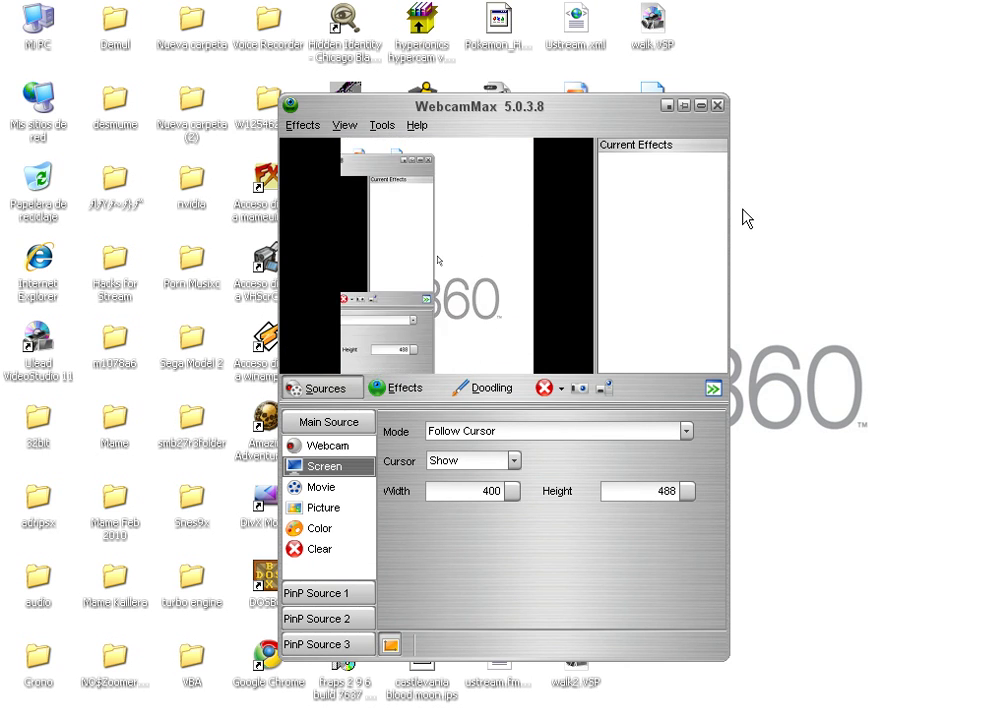
drag(504, 114, 546, 130)
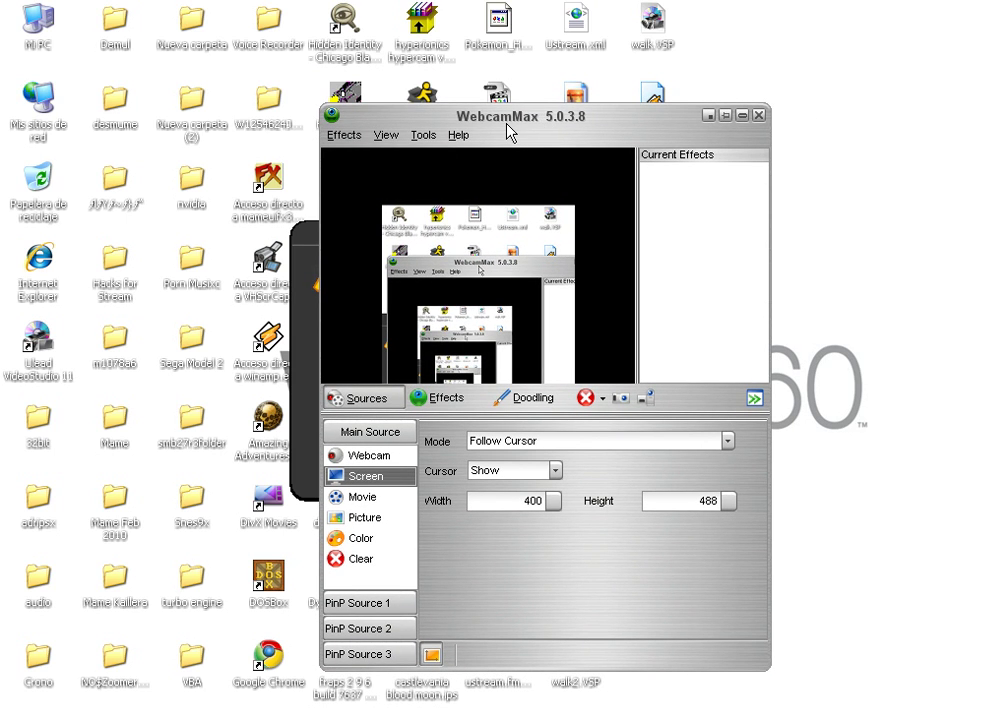
Switch to Flash Media Live Encoder and show the Save Profile dialog, closing it without saving
click(713, 116)
click(515, 478)
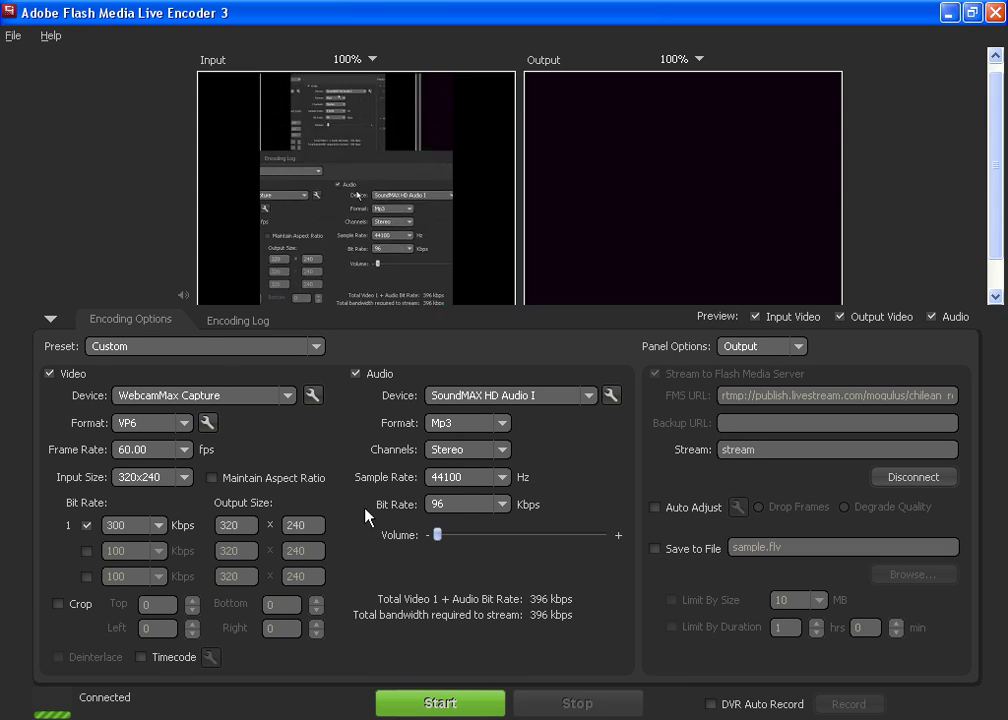
click(13, 35)
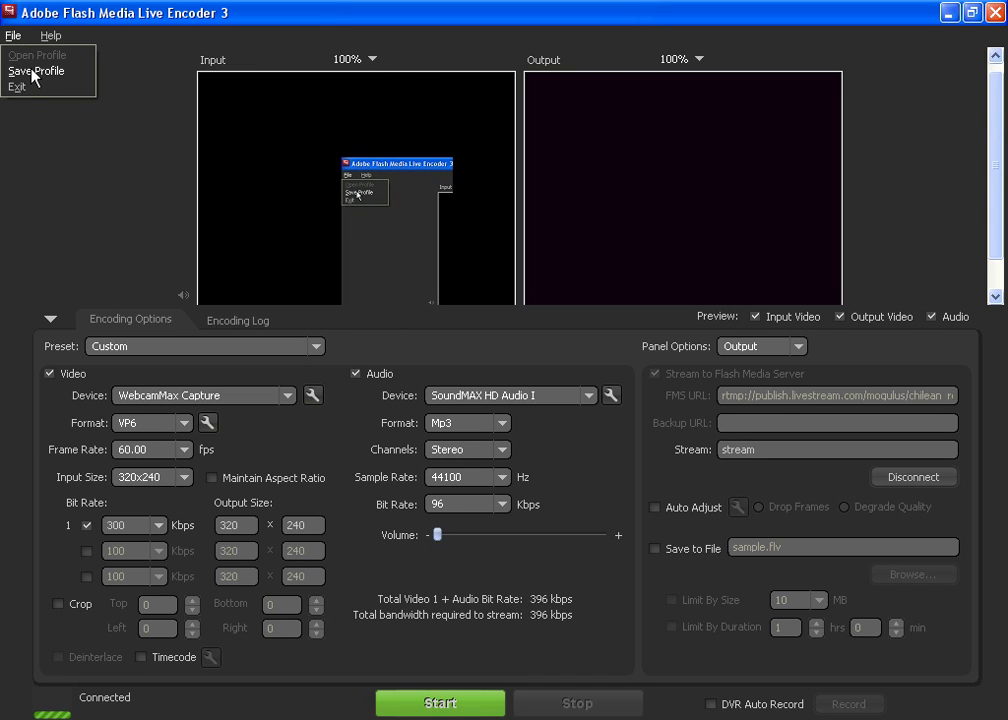
click(33, 72)
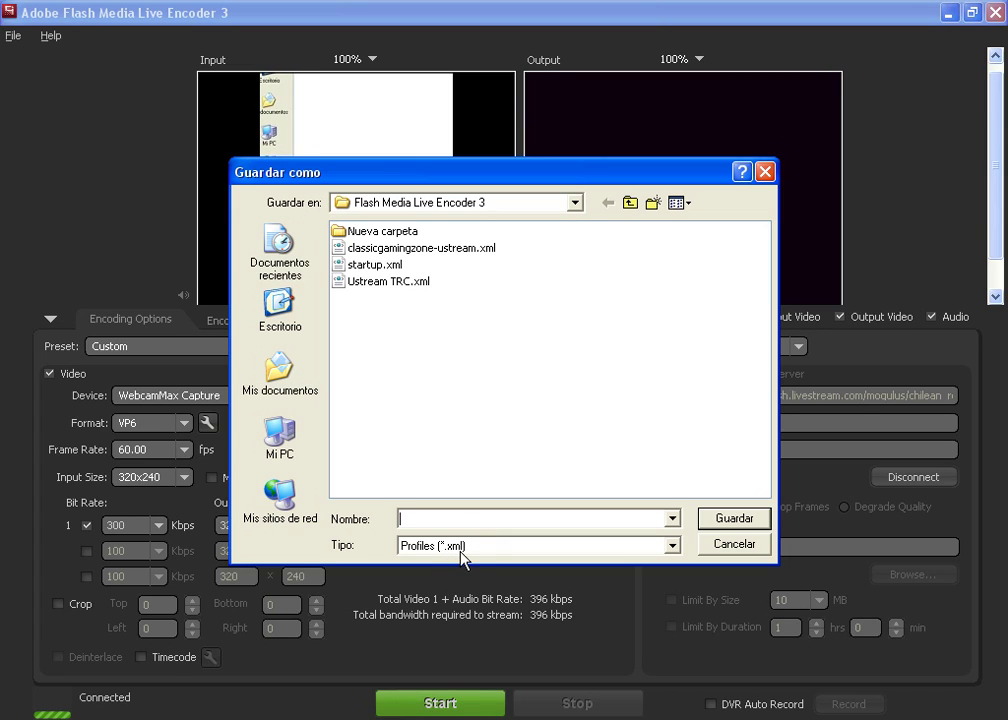
click(727, 548)
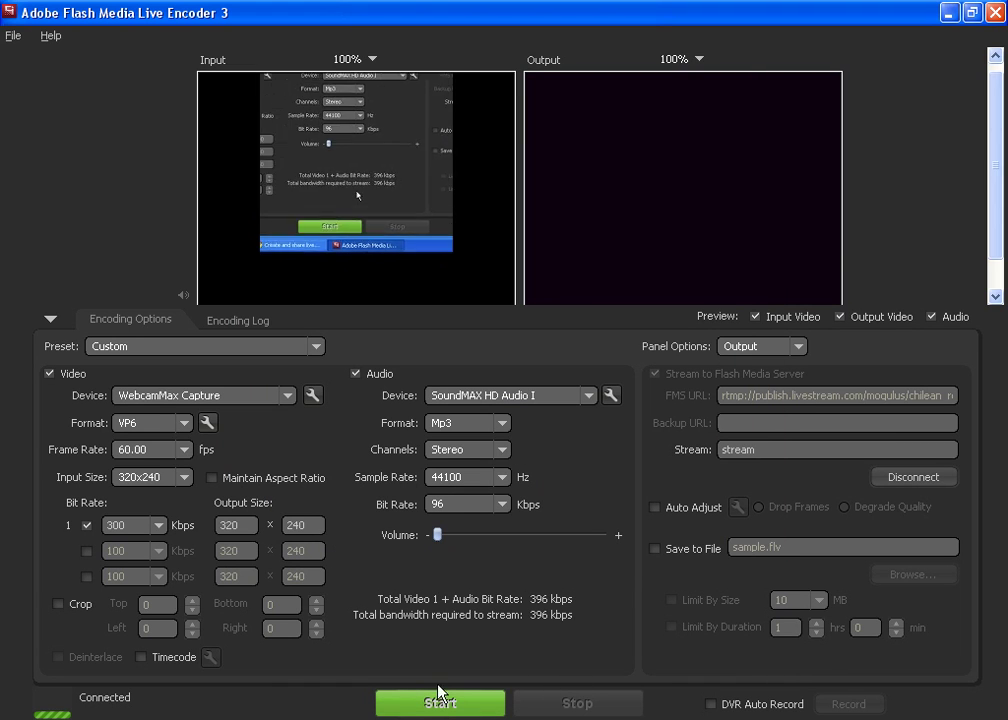